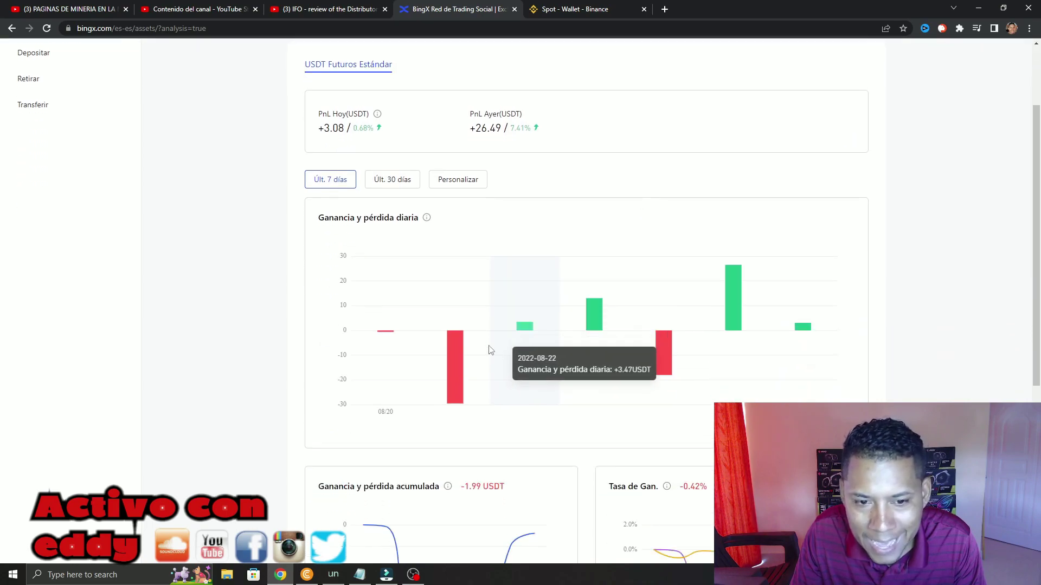
- Switch BingX's futures profit chart to Últ. 30 días and scroll through the daily results
click(389, 180)
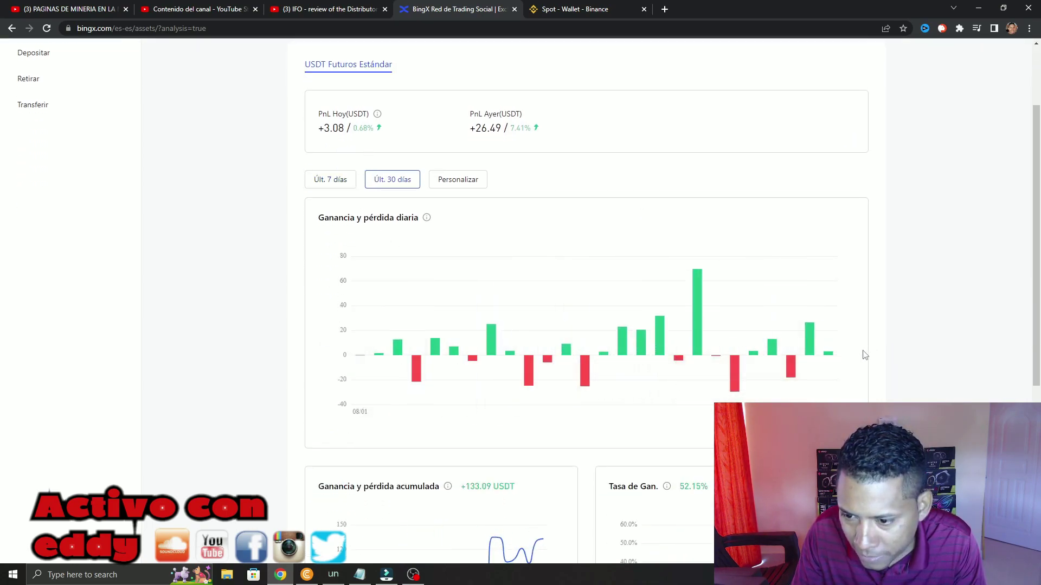
mouse_move(828, 360)
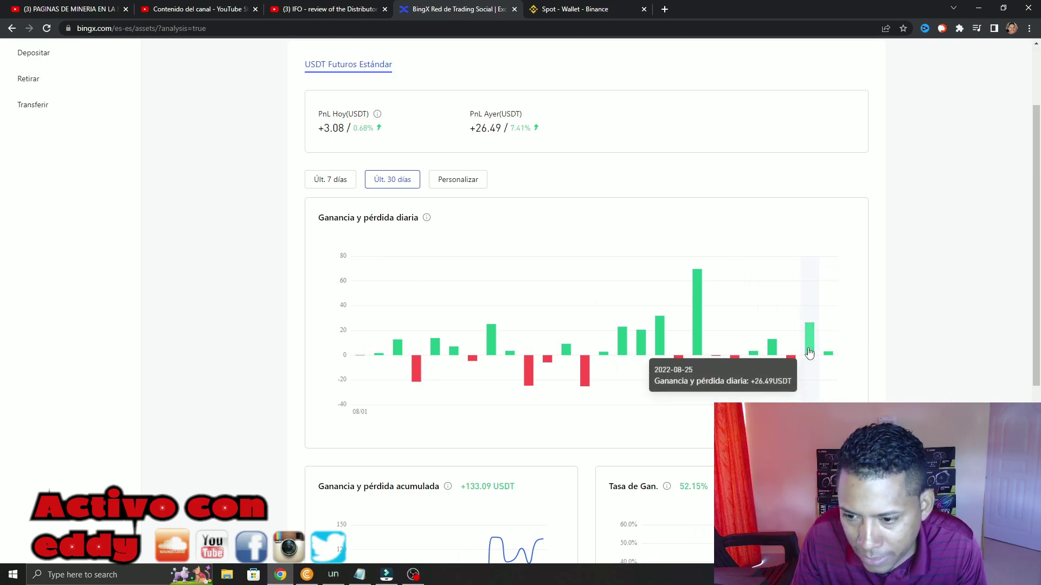
scroll(331, 367, down, 2)
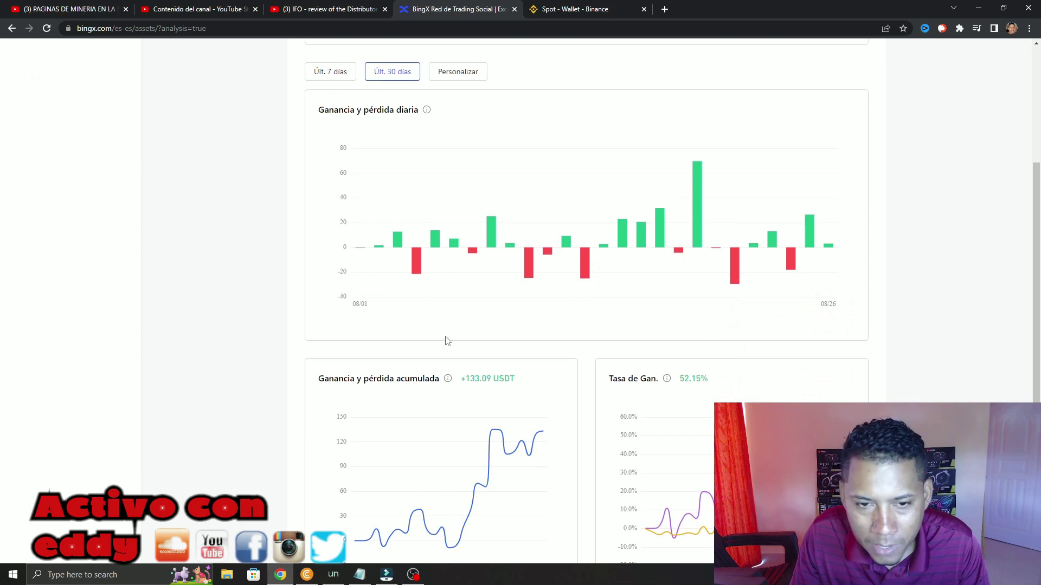
scroll(447, 340, up, 4)
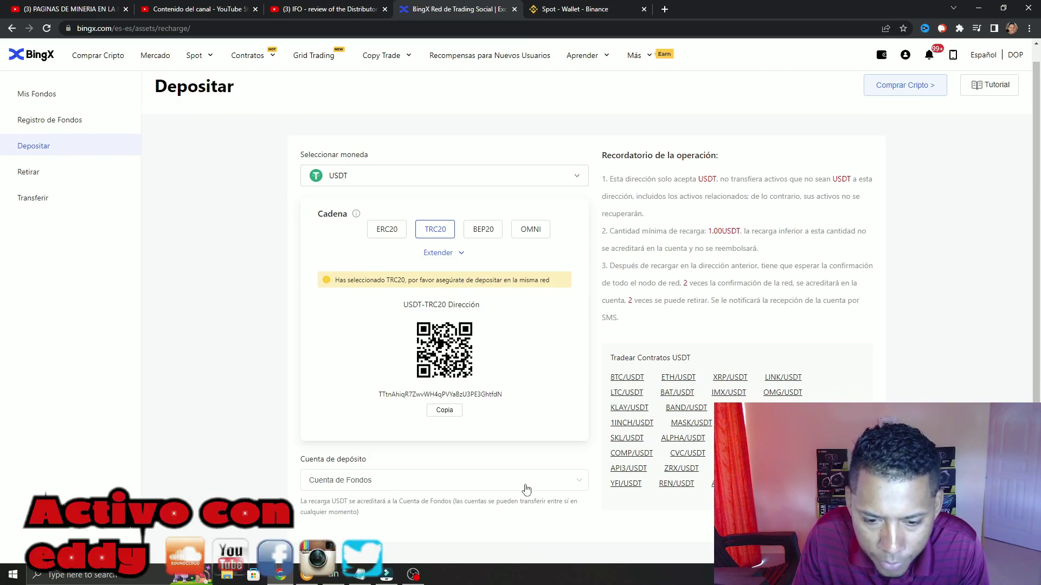
- Route the USDT TRC20 deposit to Cuenta de Futuros Estándar, copy its address, then go to Binance's wallet
click(588, 490)
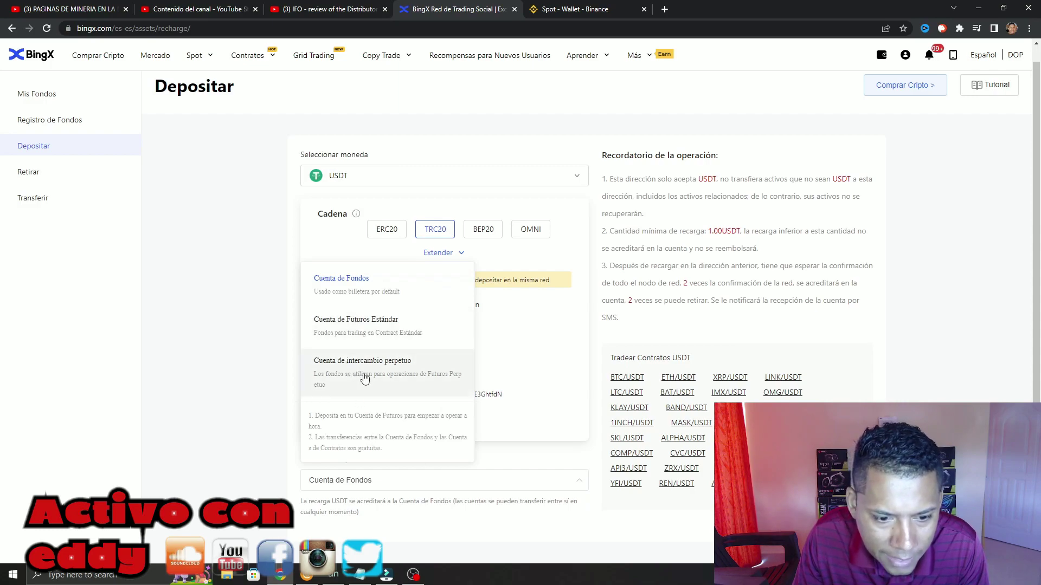
click(377, 324)
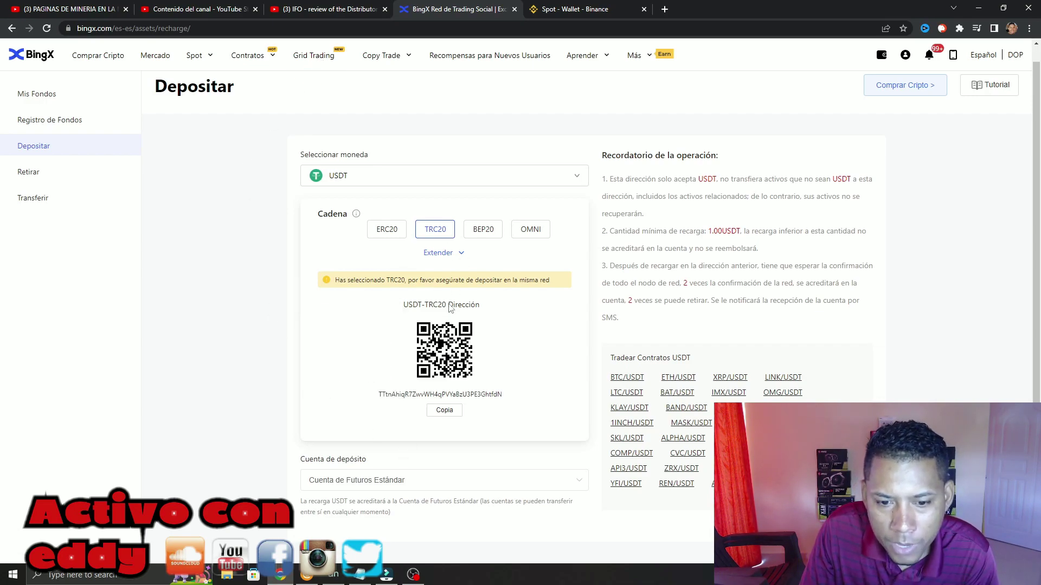
click(453, 413)
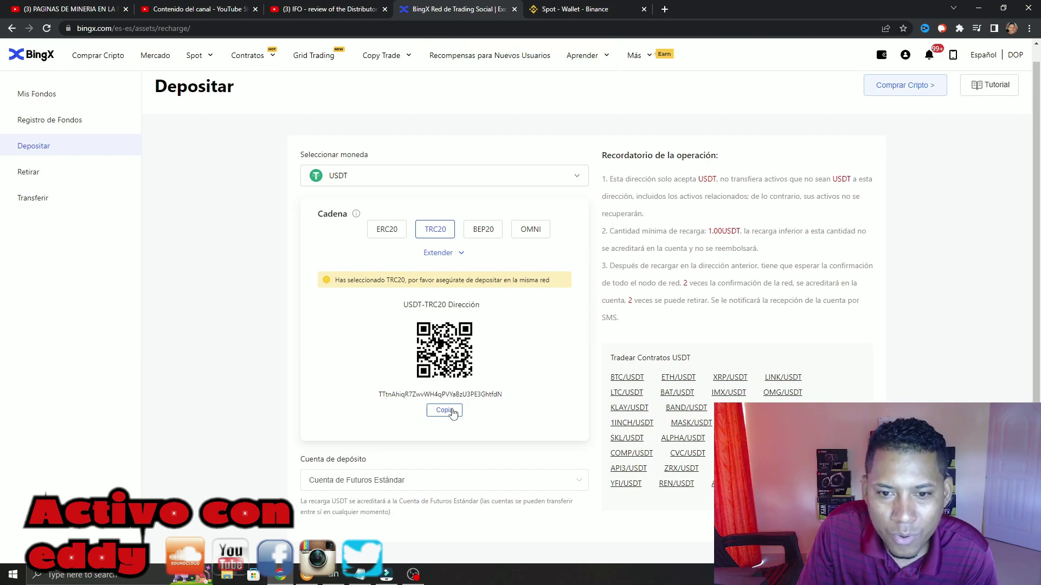
click(575, 10)
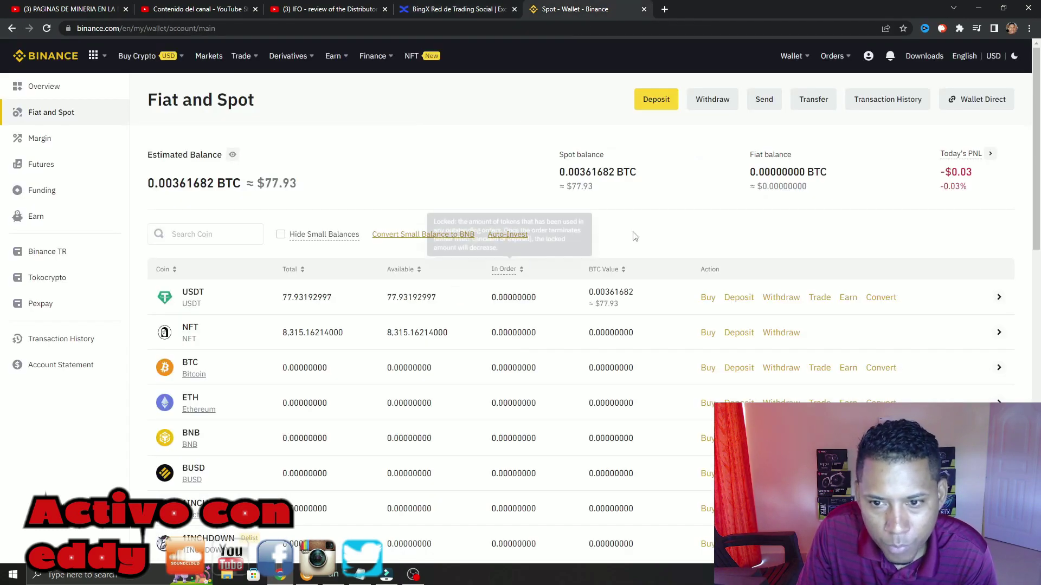
- Fill a USDT withdrawal with the pasted BingX address, Tron (TRC20) network and full 77.931929 balance
click(781, 298)
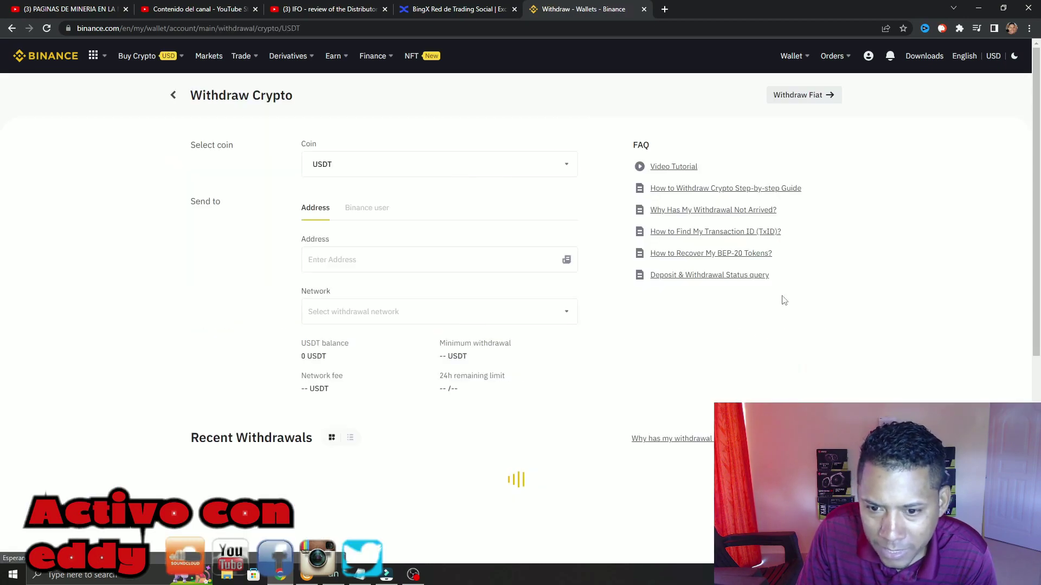
click(364, 260)
right_click(365, 260)
click(404, 348)
click(414, 316)
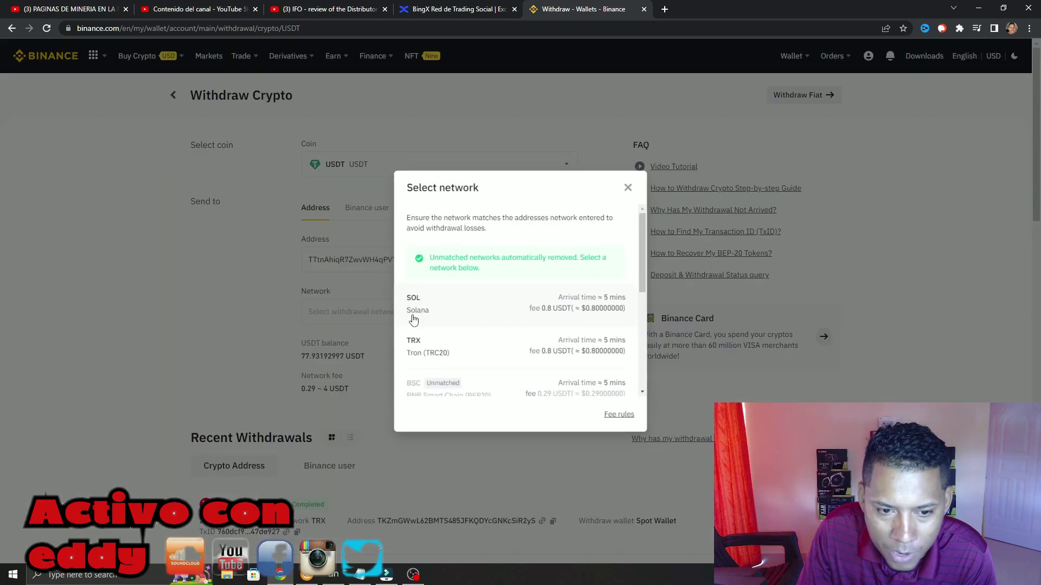
click(434, 357)
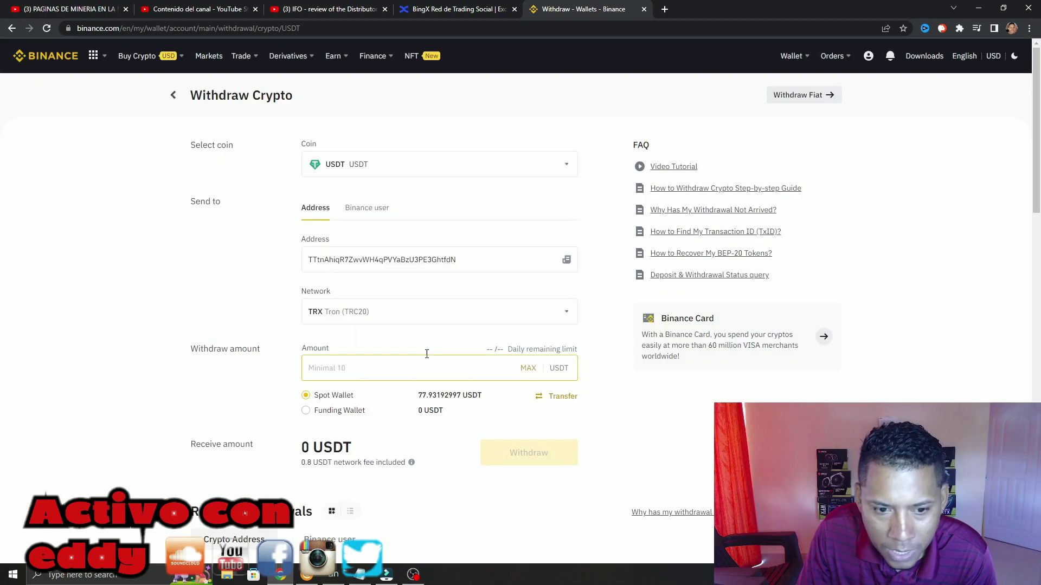
click(527, 373)
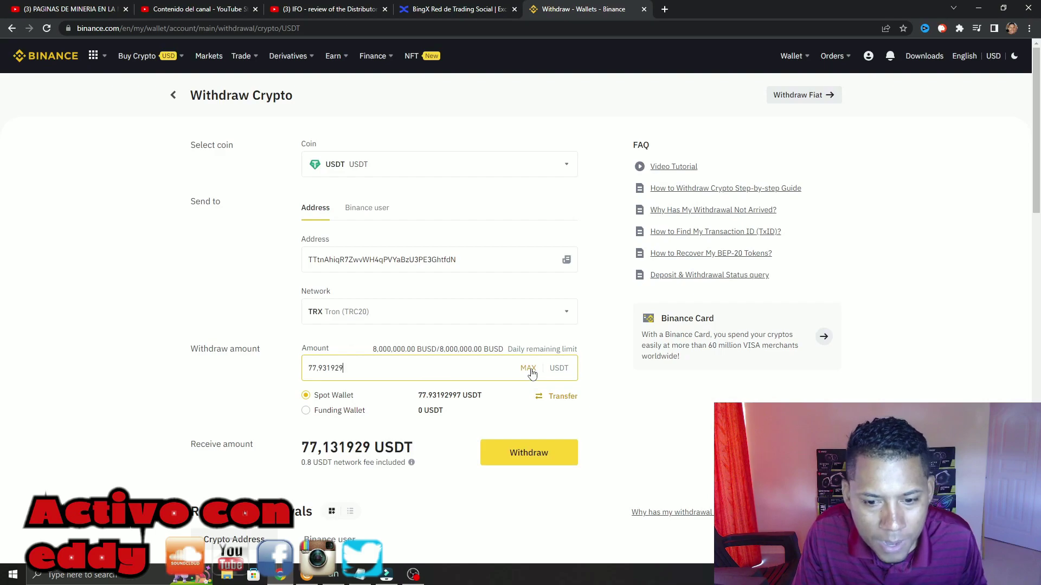
click(519, 460)
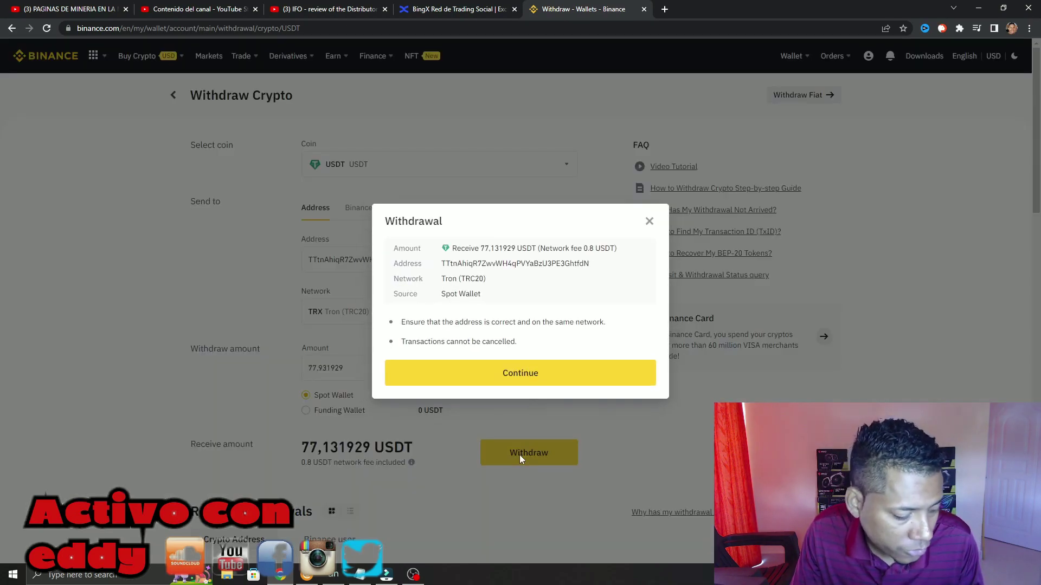
- Confirm the withdrawal summary and submit it with the SMS and authenticator codes
click(527, 376)
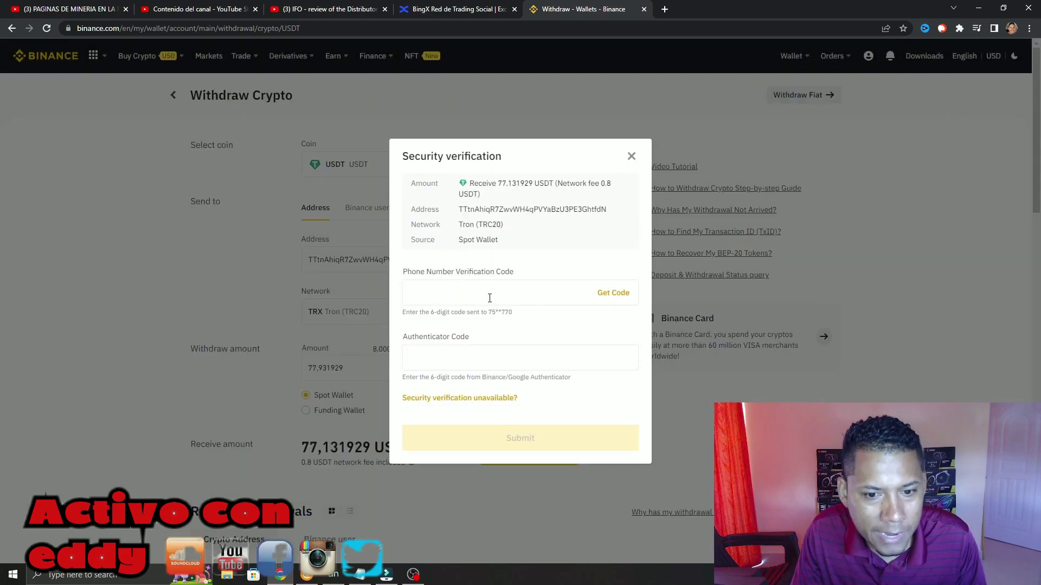
click(609, 291)
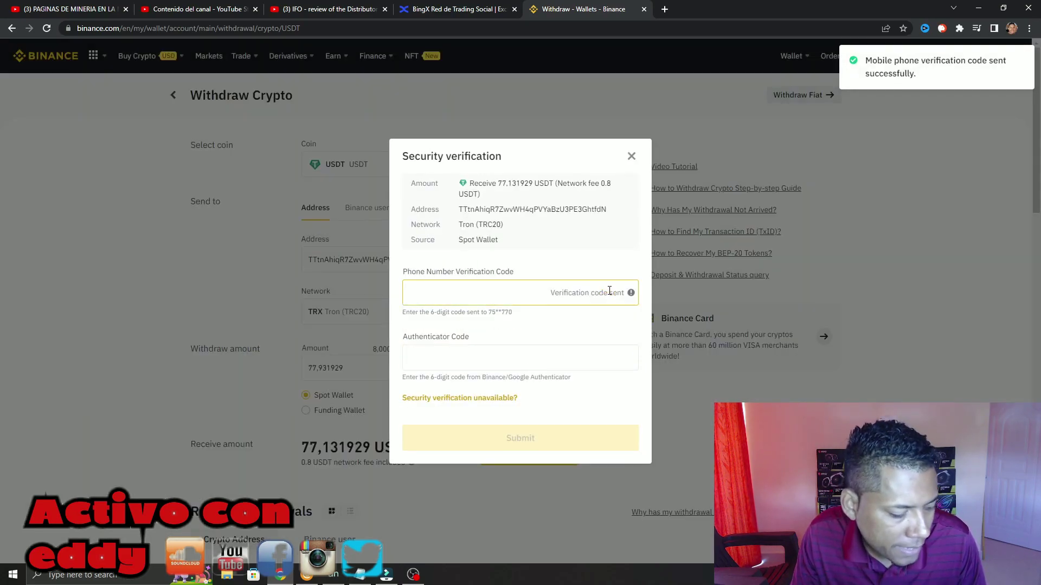
click(483, 293)
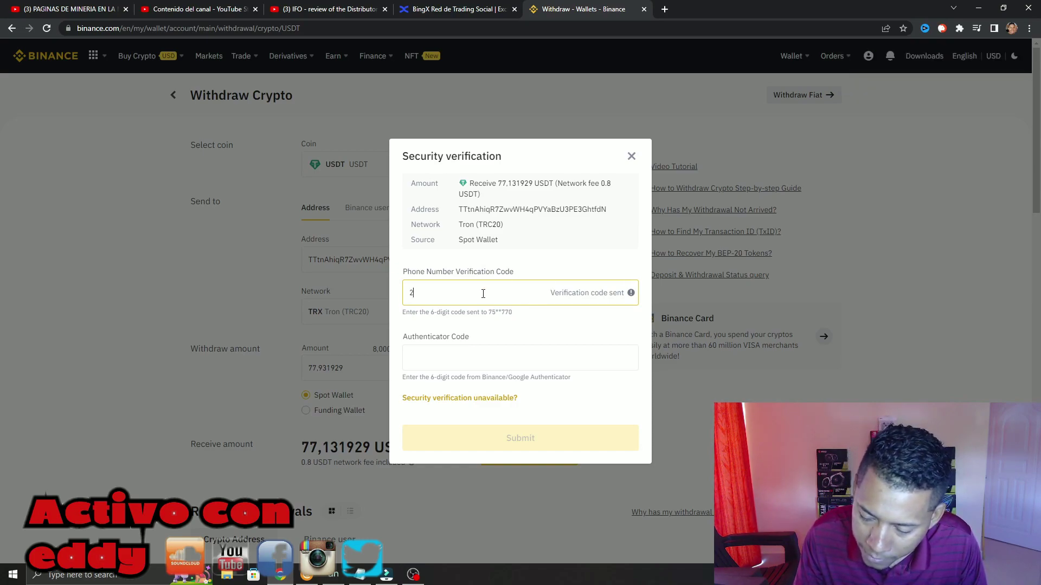
click(459, 349)
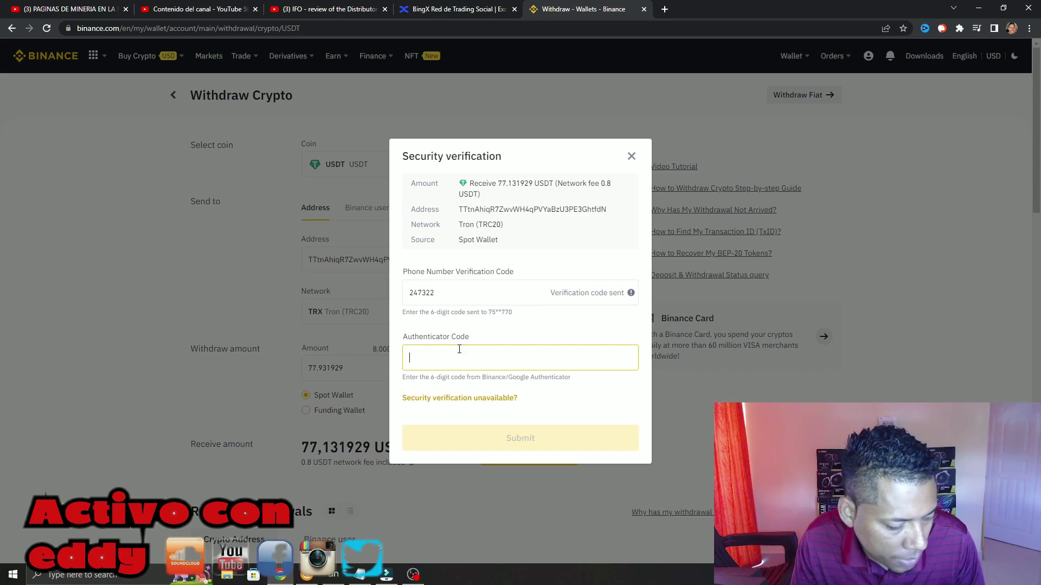
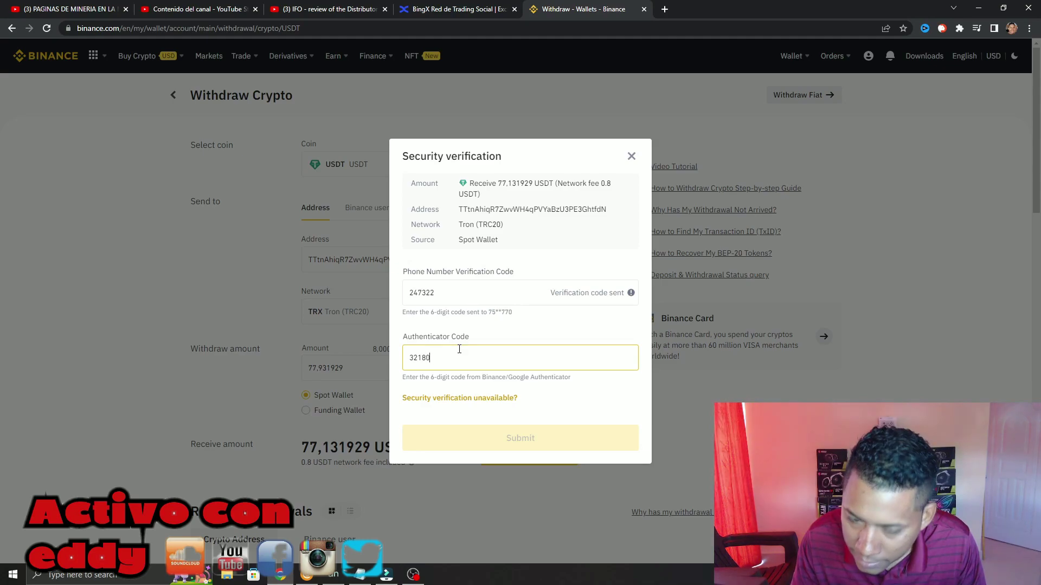
click(510, 420)
click(509, 439)
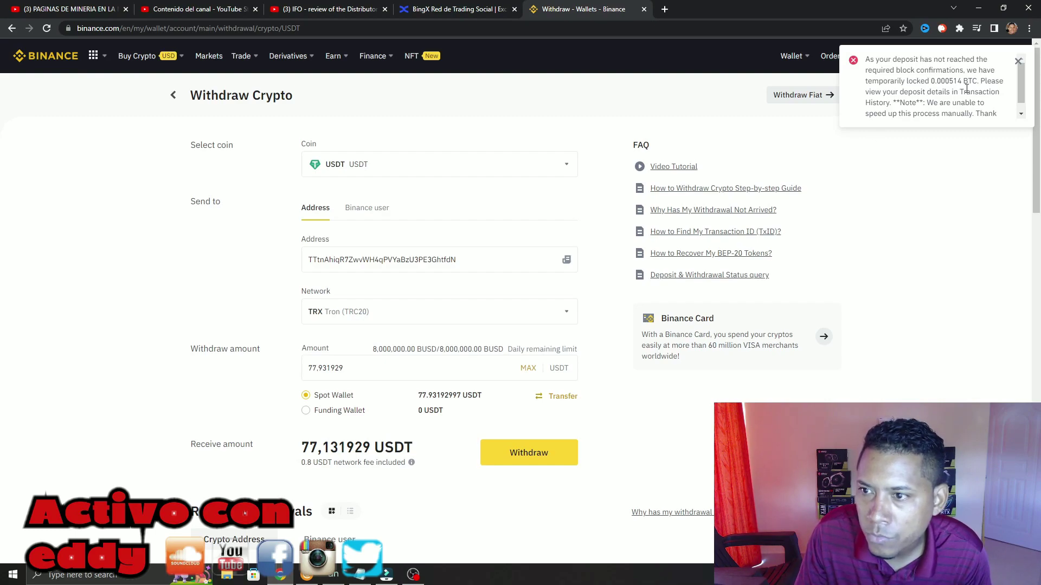
- Scroll the withdraw page, then return to Wallet > Fiat and Spot
scroll(453, 279, down, 7)
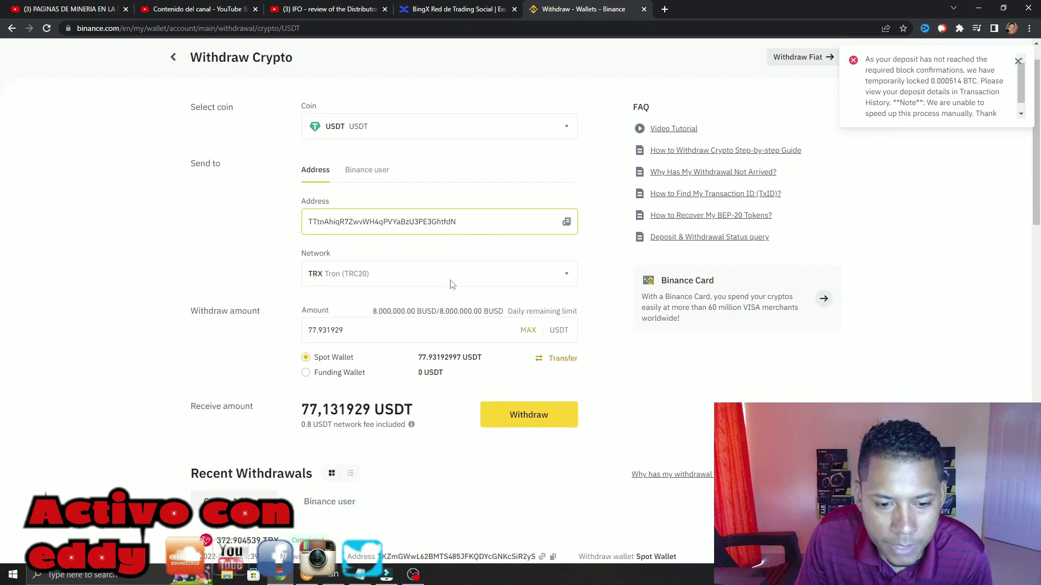
scroll(383, 383, up, 6)
scroll(573, 255, up, 1)
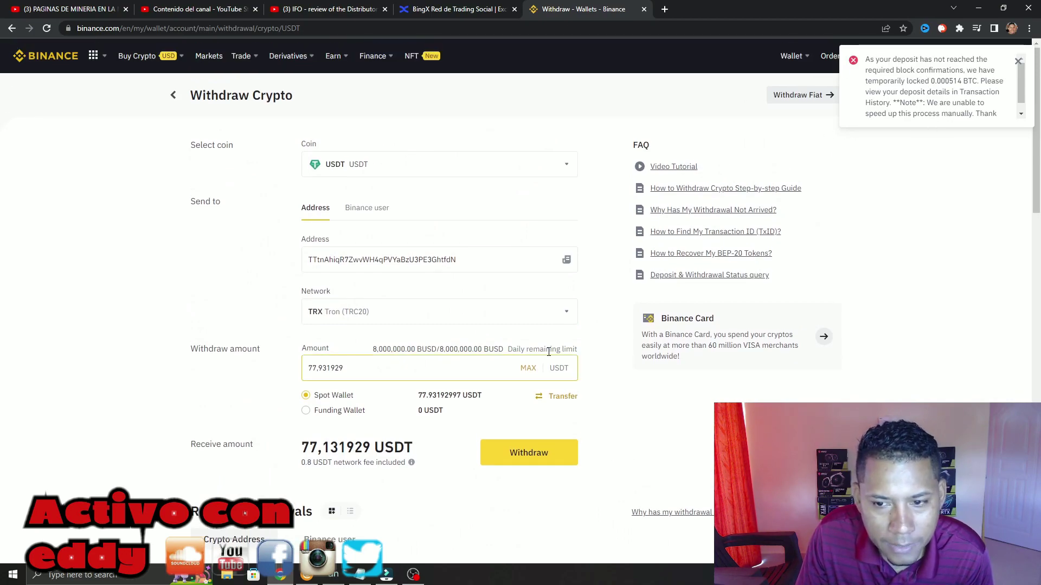
scroll(558, 252, down, 3)
scroll(606, 211, up, 3)
mouse_move(797, 55)
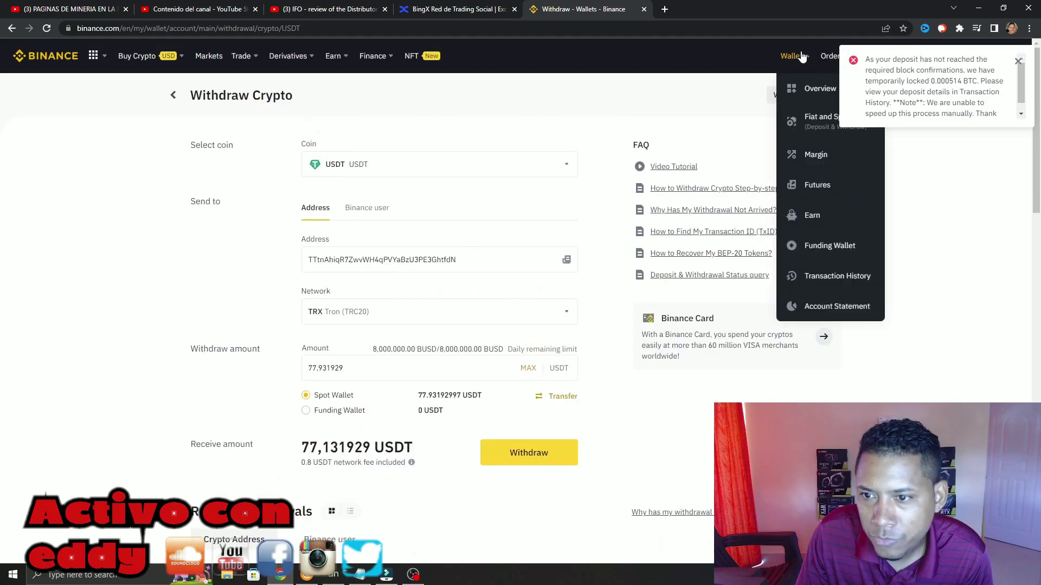
click(799, 124)
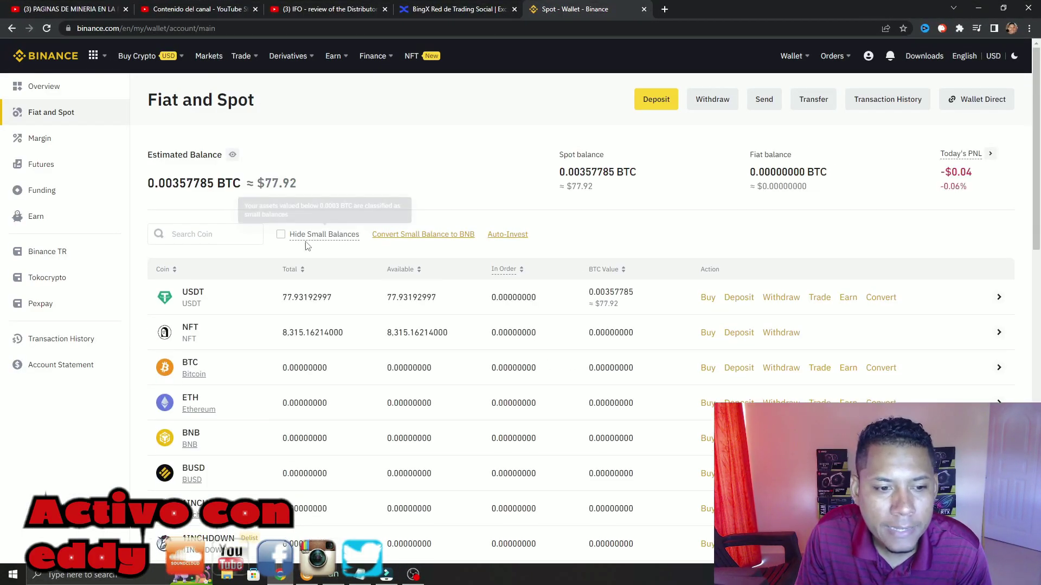
- Open the USDT deposit page and scroll through Recent Deposits
click(739, 298)
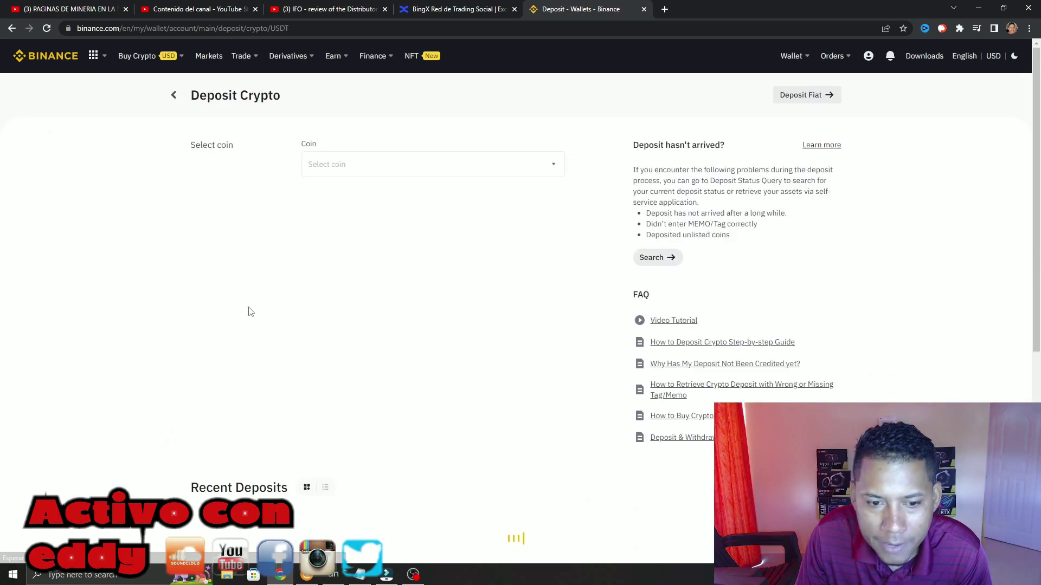
scroll(169, 312, down, 4)
scroll(176, 320, down, 3)
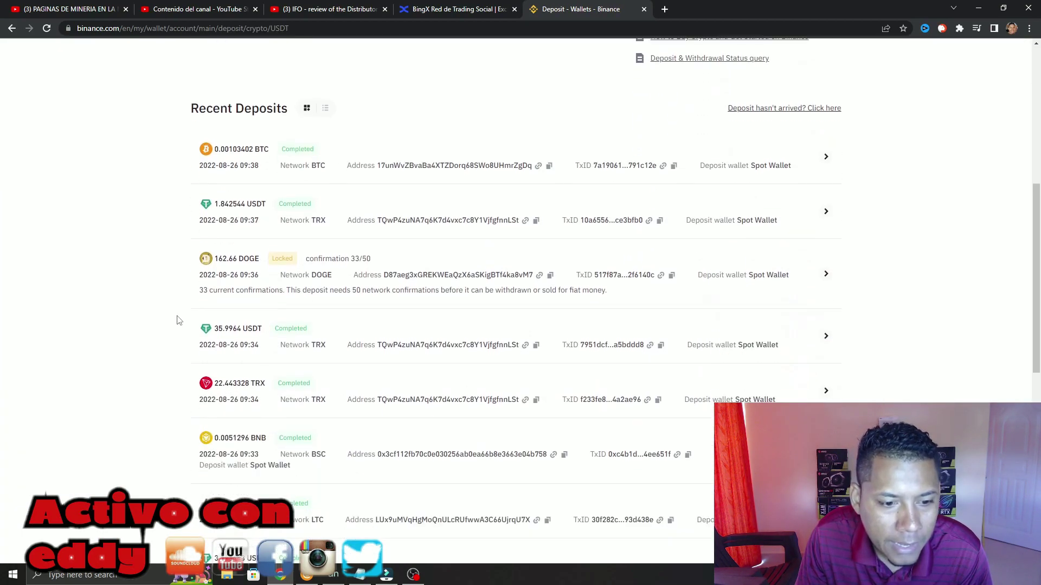
mouse_move(288, 328)
scroll(288, 294, up, 2)
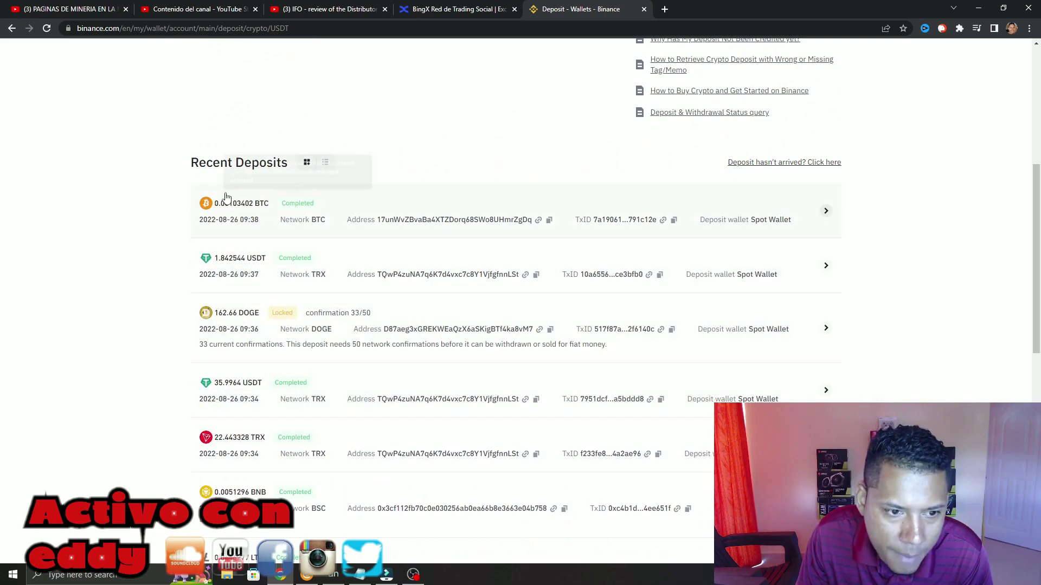
scroll(260, 325, up, 1)
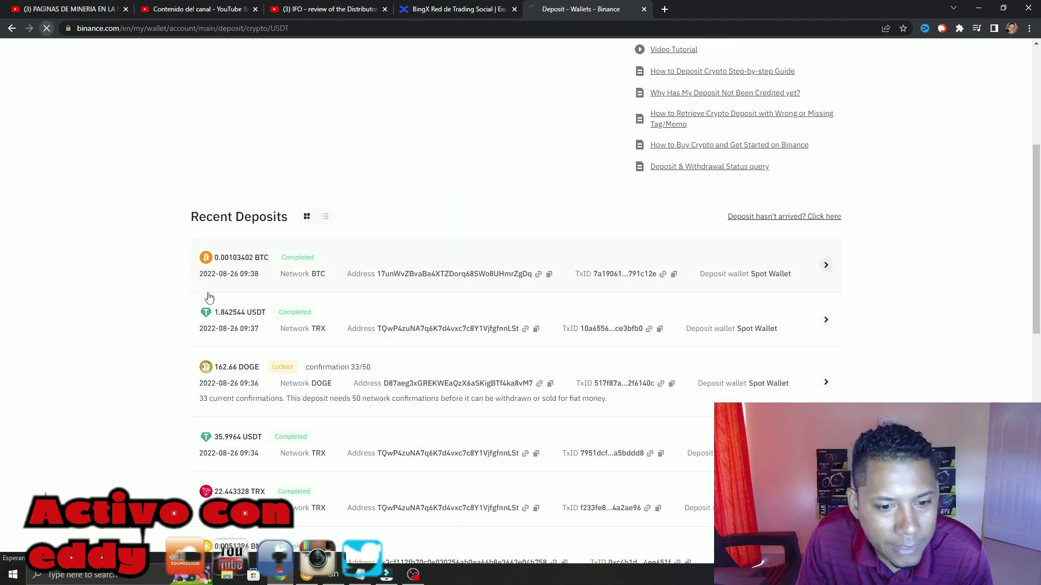
- Reload the deposit page, recheck Recent Deposits, then return to Wallet > Fiat and Spot
click(47, 30)
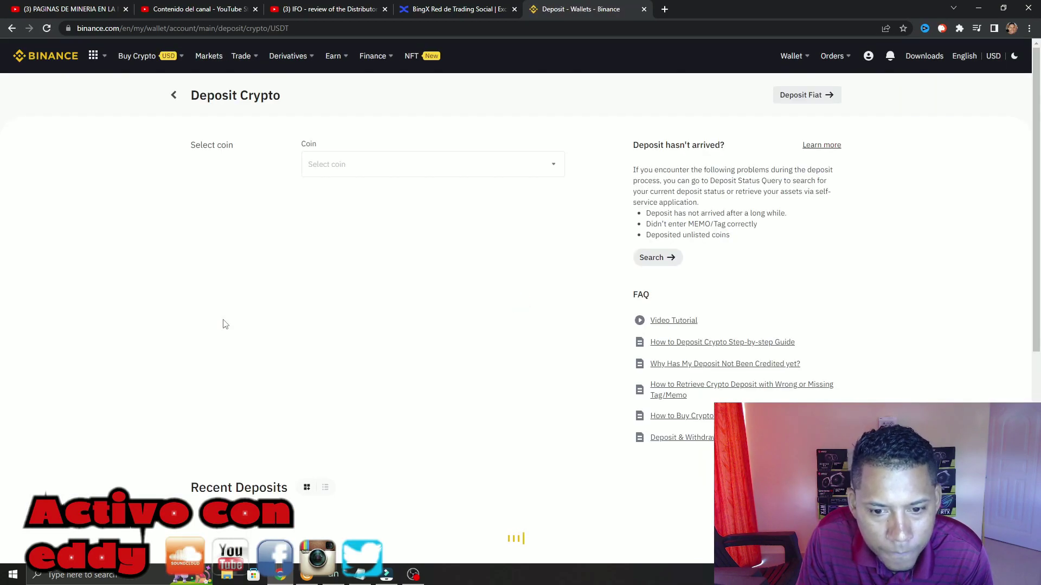
scroll(185, 306, down, 4)
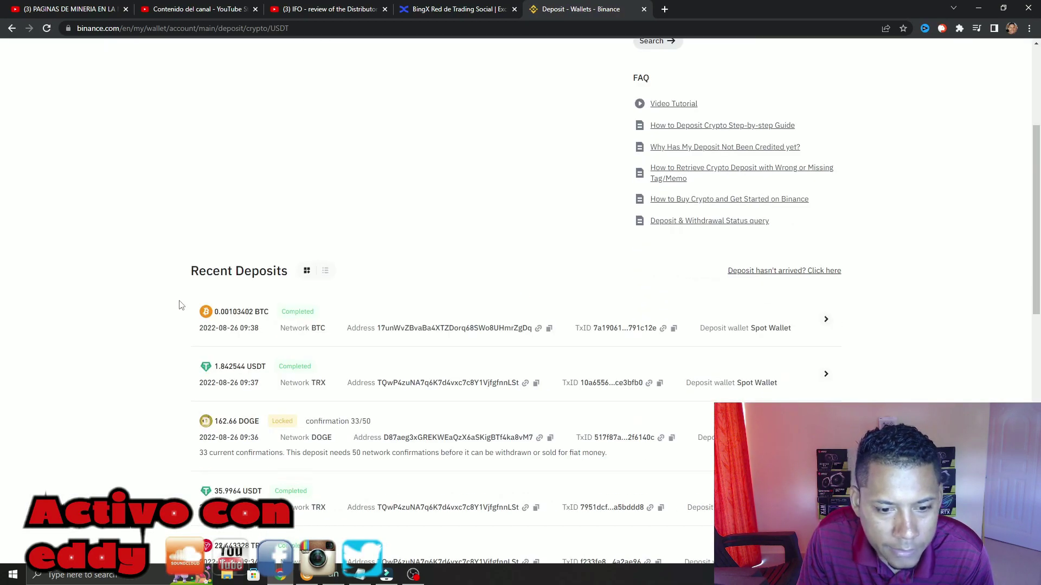
scroll(238, 374, down, 1)
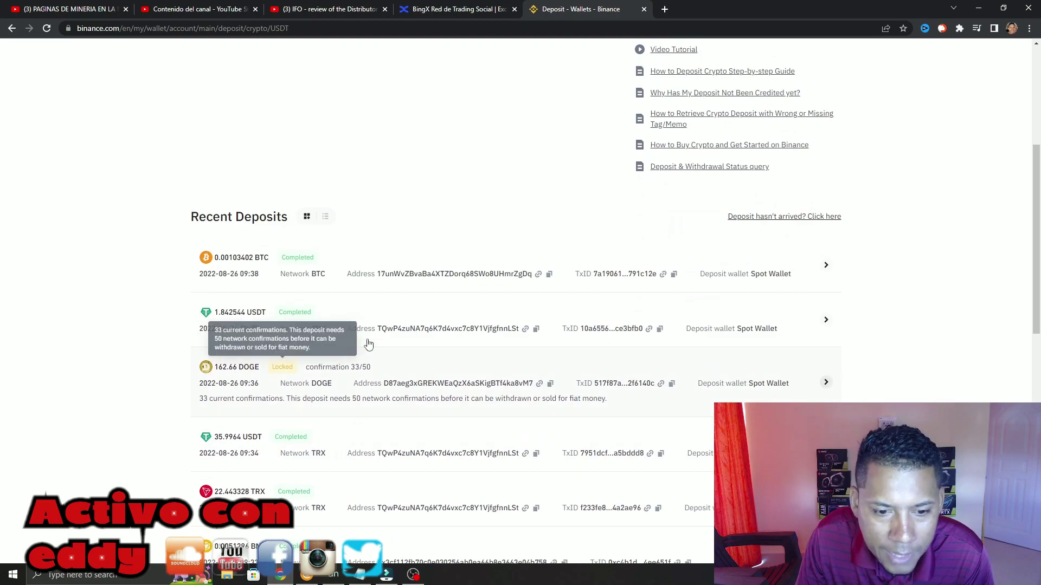
scroll(333, 327, up, 5)
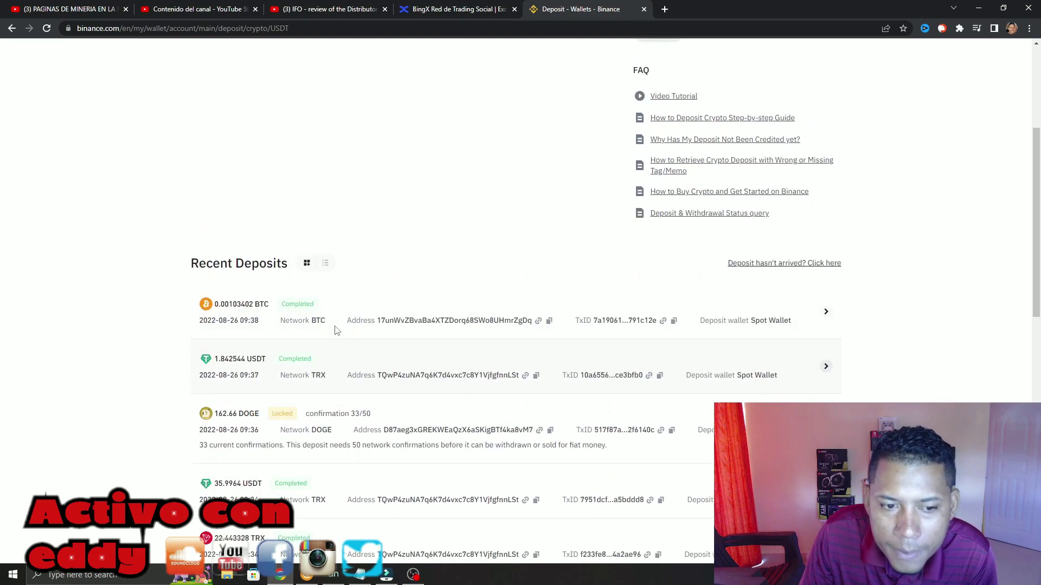
mouse_move(798, 61)
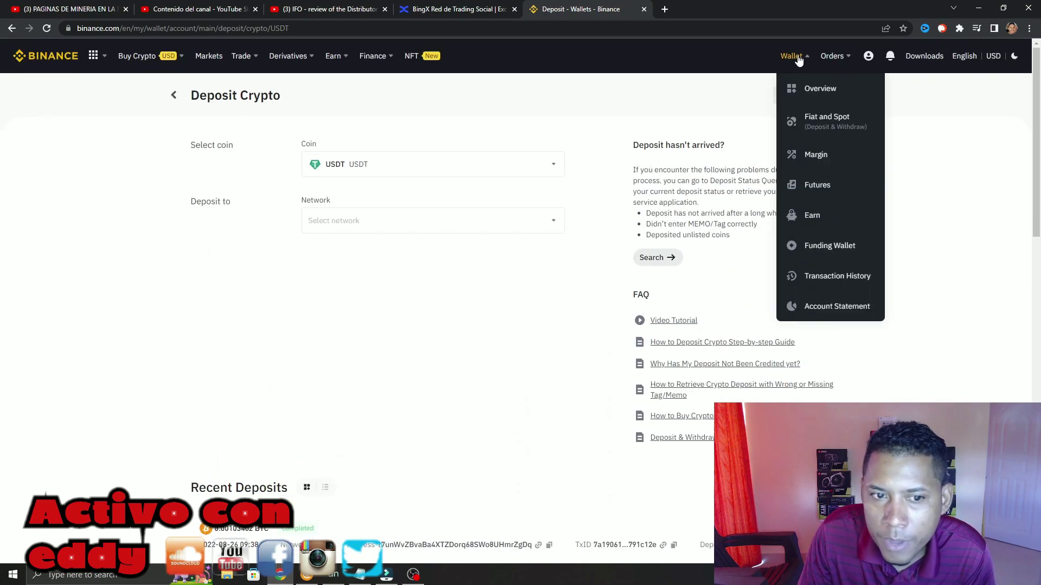
click(809, 116)
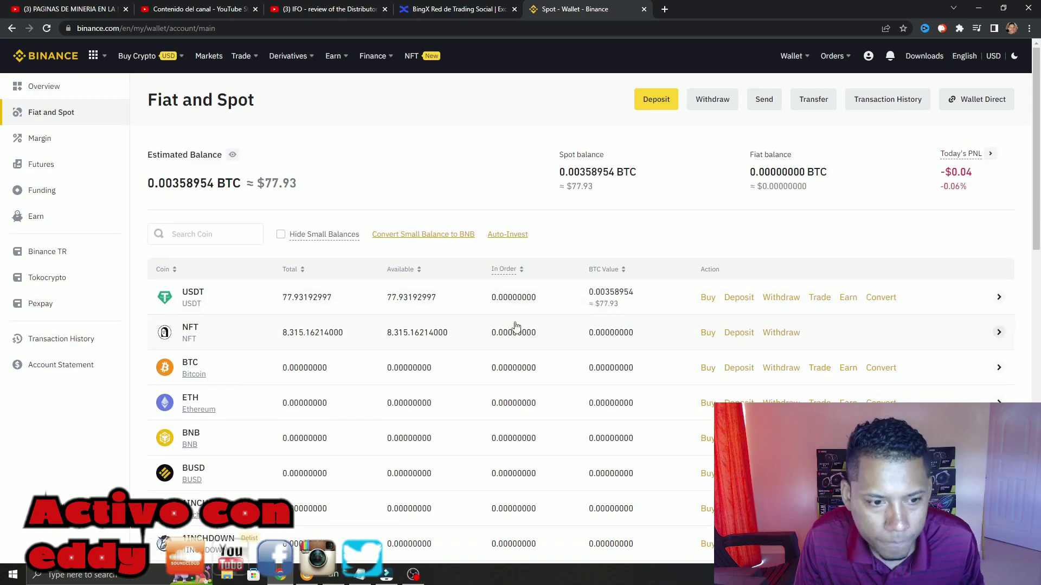
- Fill a USDT withdrawal to the pasted BingX address over Tron (TRC20) with the MAX amount
click(781, 297)
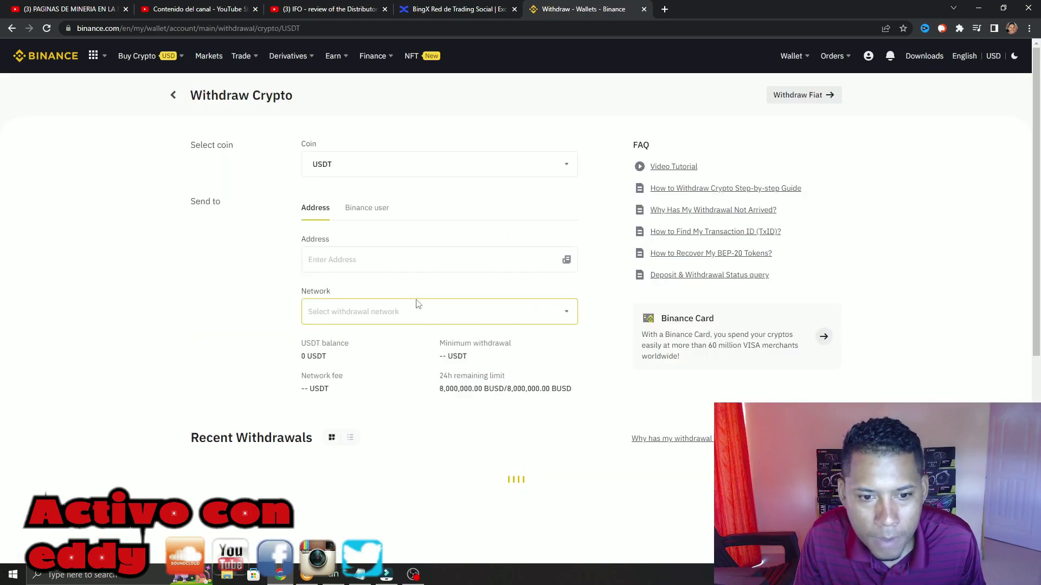
click(379, 260)
right_click(374, 262)
click(415, 344)
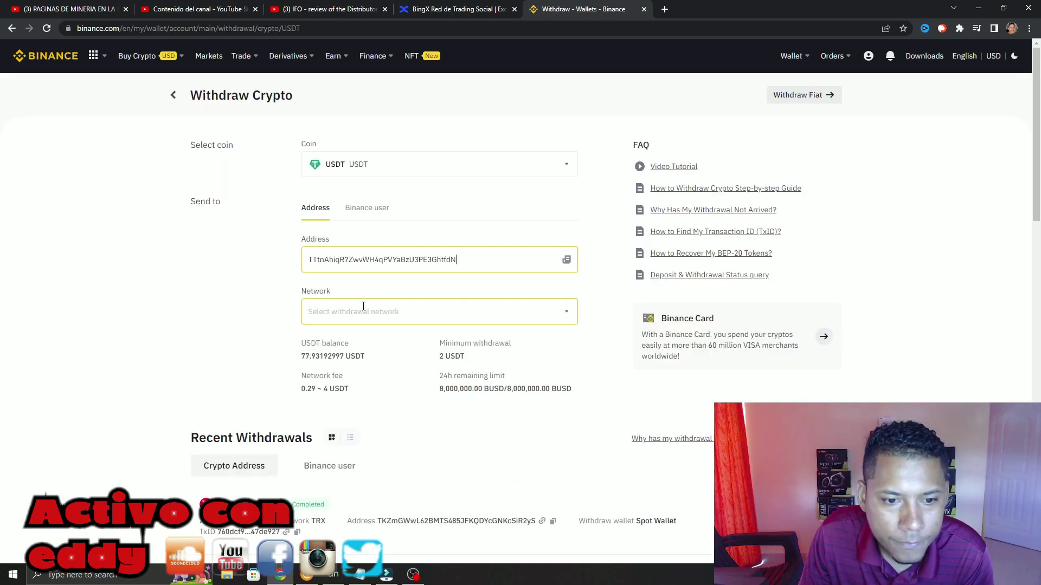
click(433, 319)
click(432, 356)
click(528, 369)
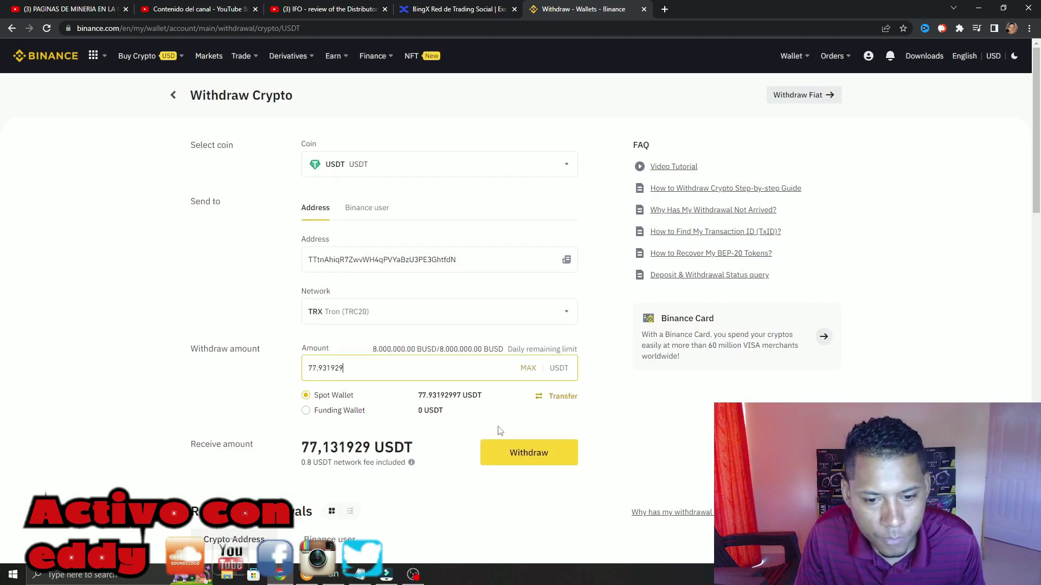
click(526, 460)
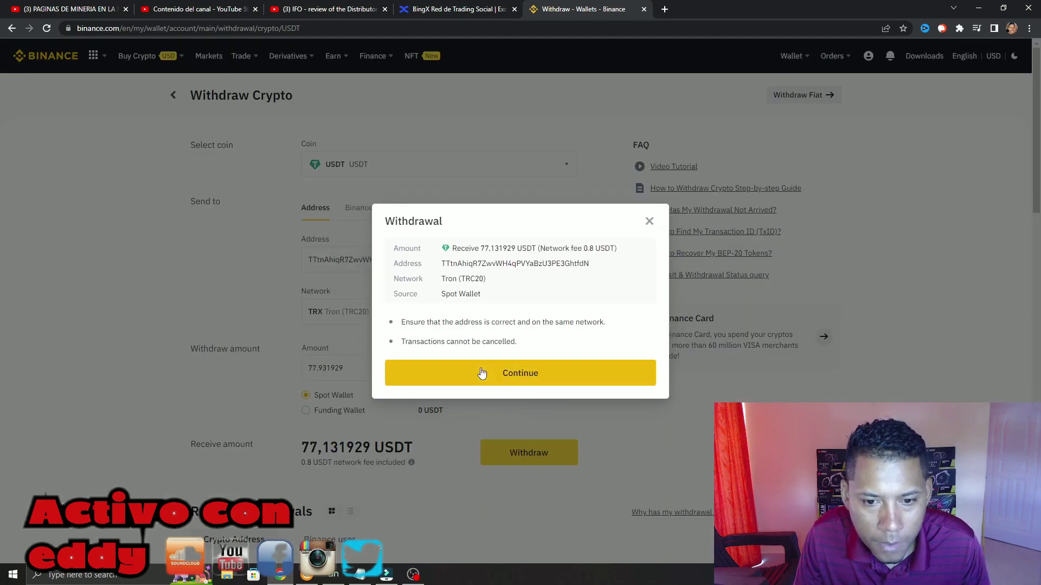
- Confirm and submit it with the phone and authenticator codes, then return to Fiat and Spot
click(481, 371)
click(615, 293)
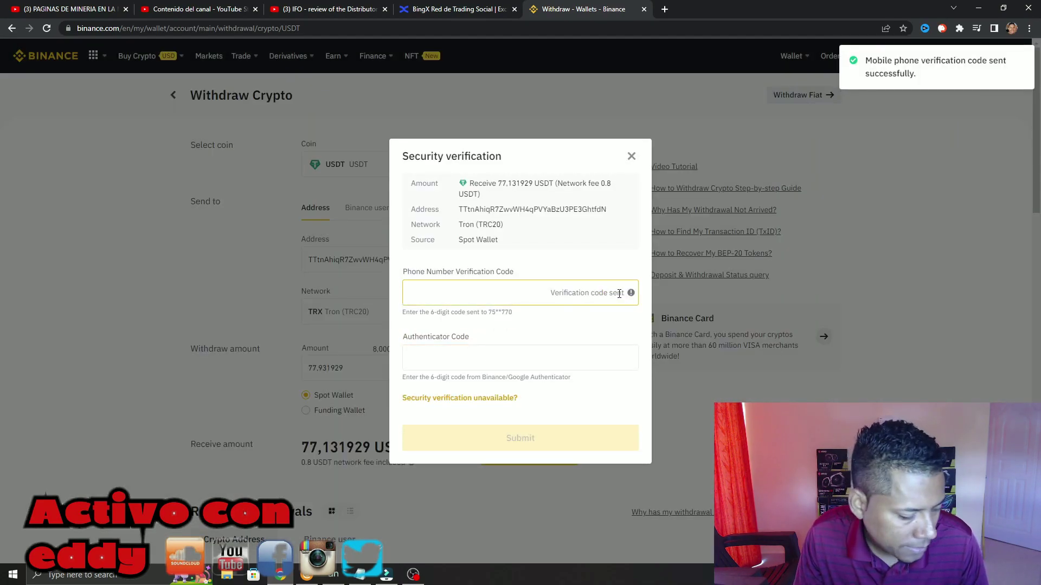
click(443, 359)
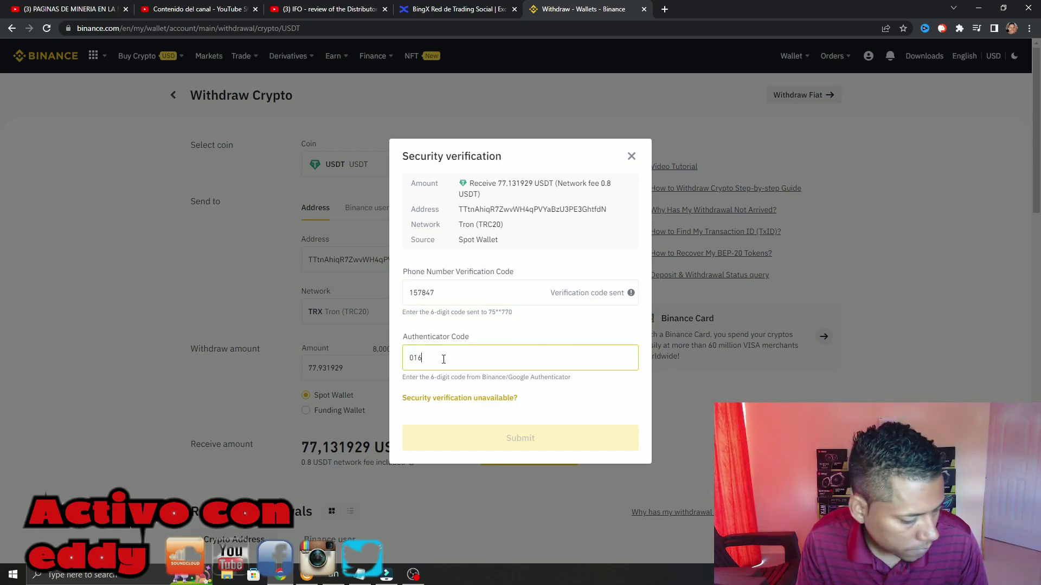
click(498, 439)
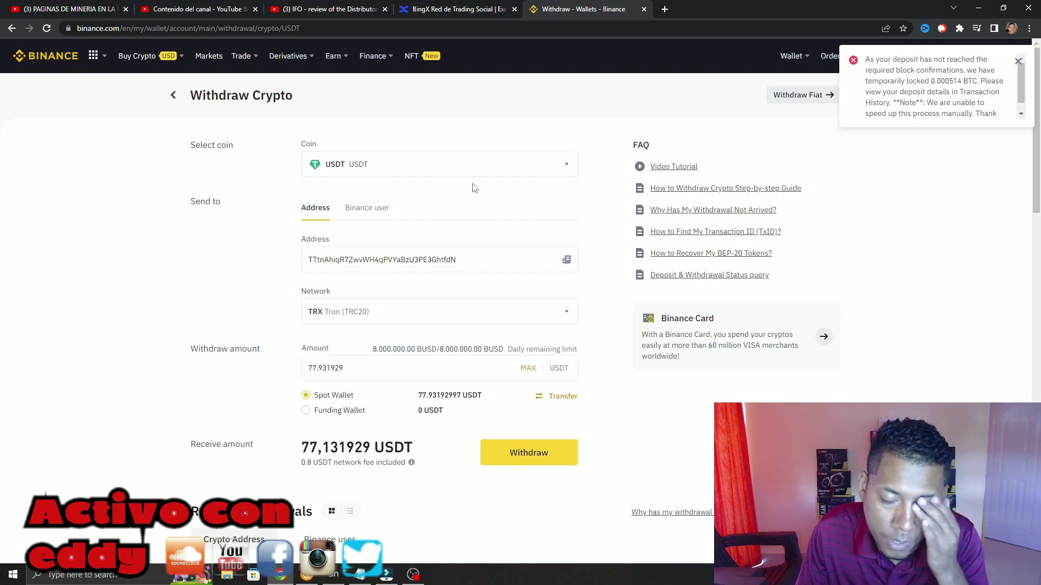
mouse_move(802, 68)
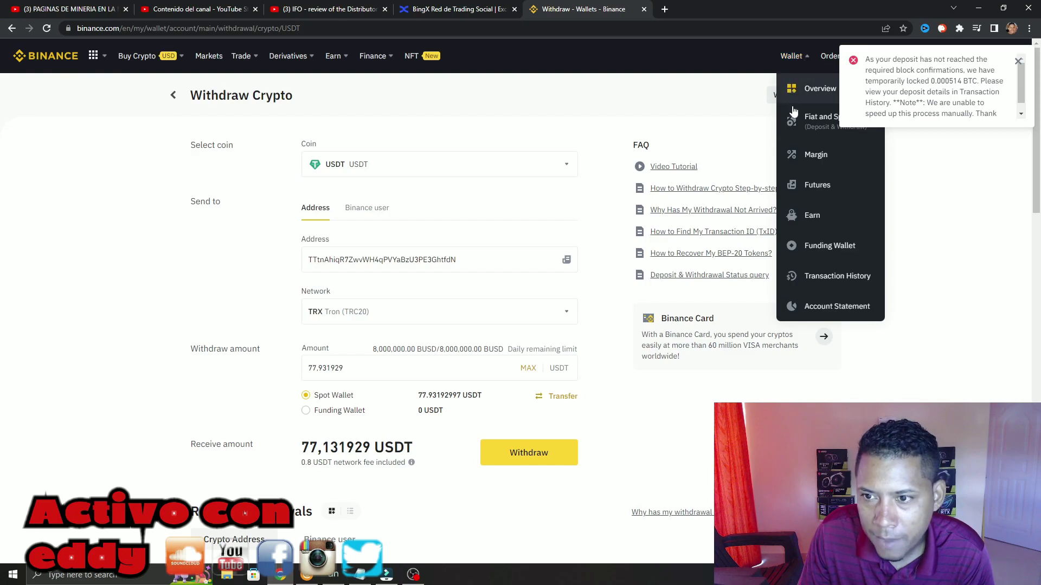
click(794, 113)
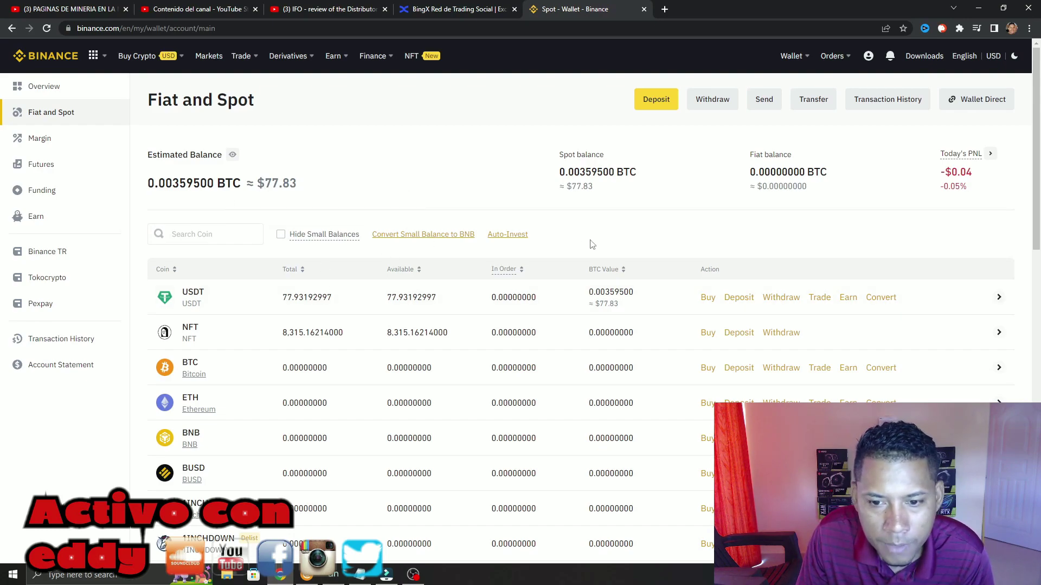
- Reload the USDT deposit page to see the DOGE deposit Completed, glance at BingX, and return to Binance
click(736, 298)
scroll(304, 336, down, 3)
scroll(226, 324, down, 2)
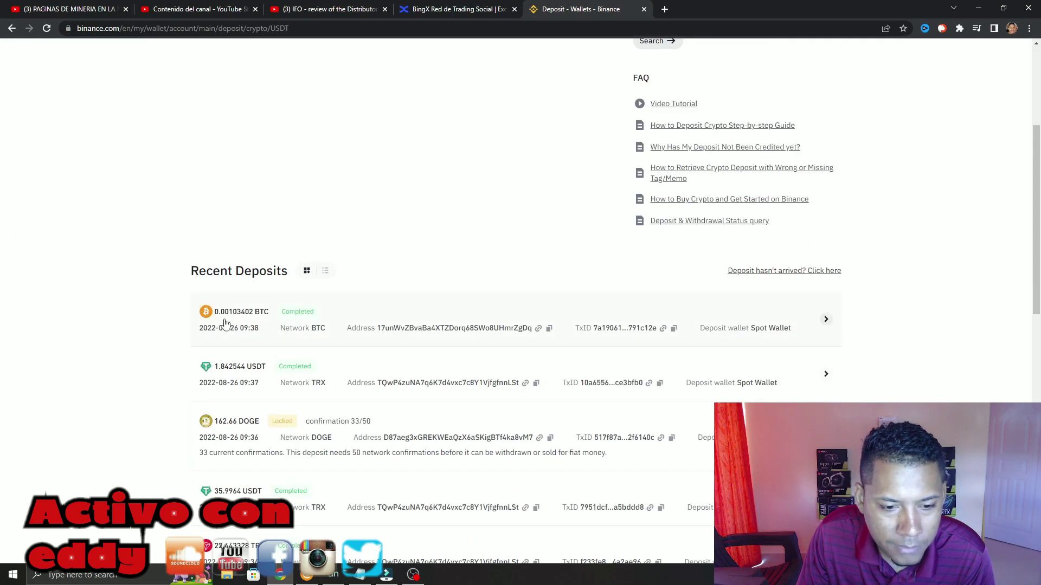
click(46, 29)
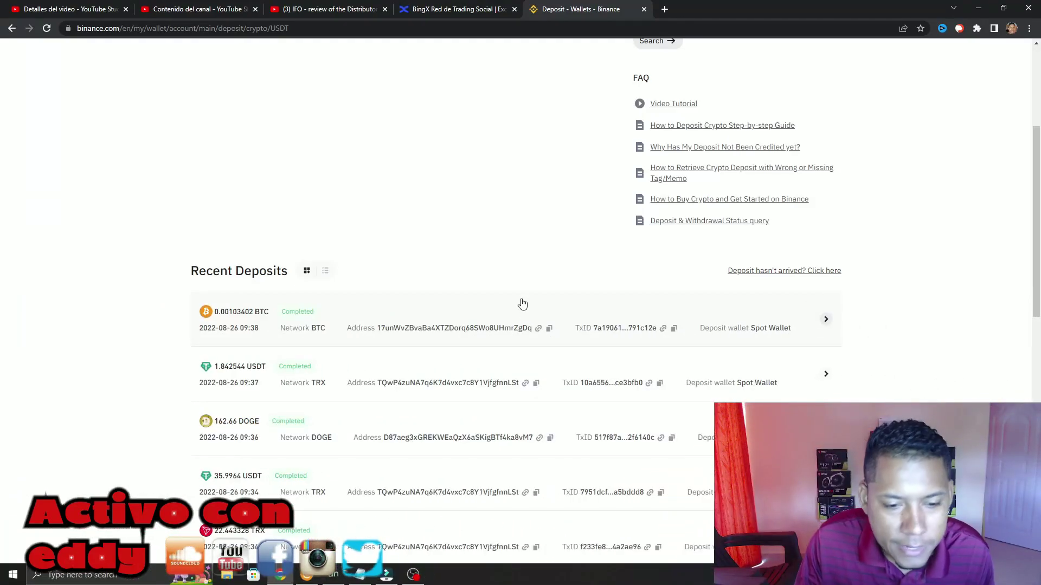
scroll(314, 269, down, 4)
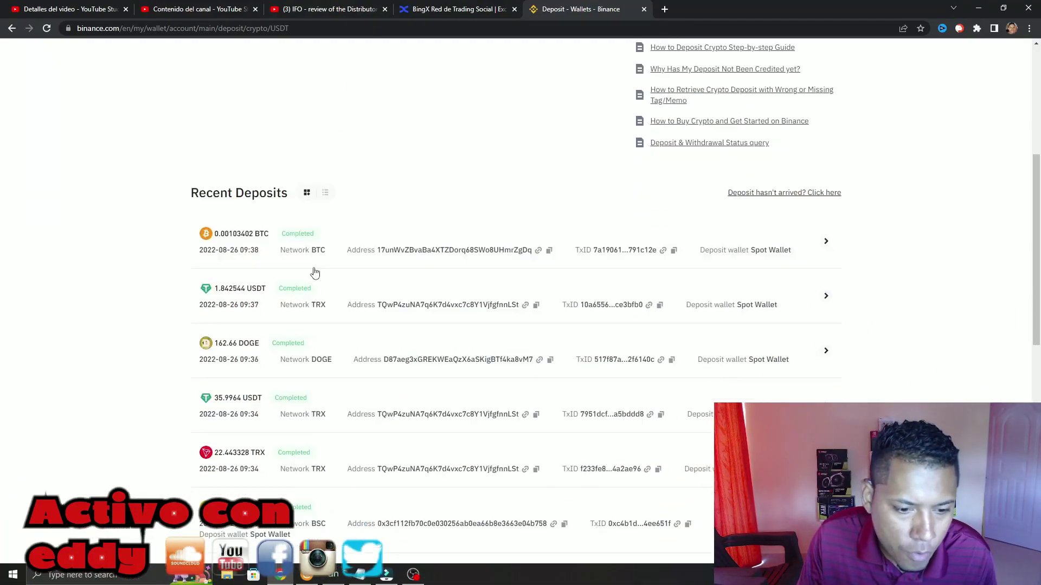
scroll(352, 262, up, 7)
scroll(803, 51, up, 1)
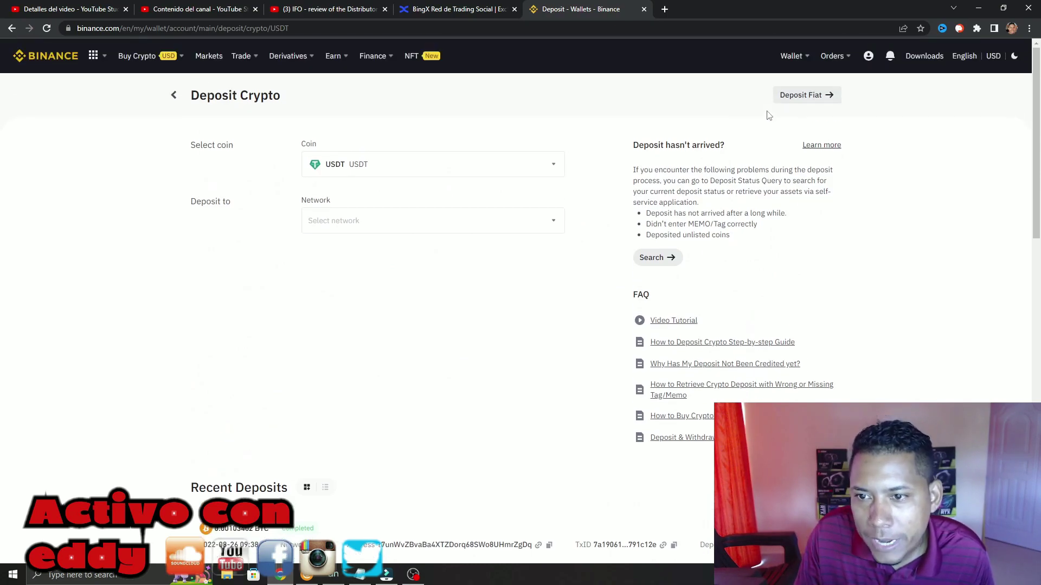
mouse_move(791, 57)
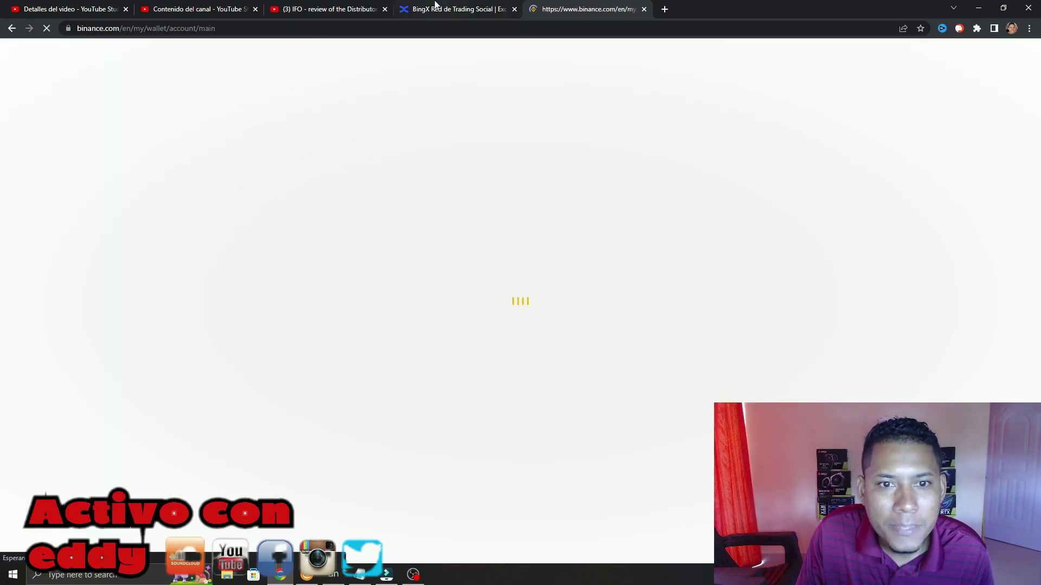
click(434, 6)
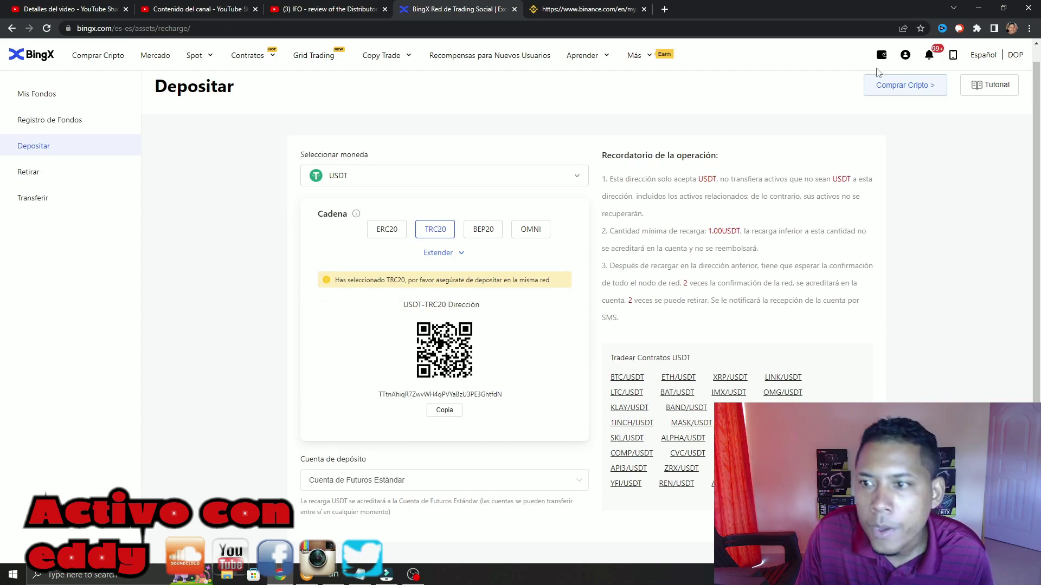
click(589, 9)
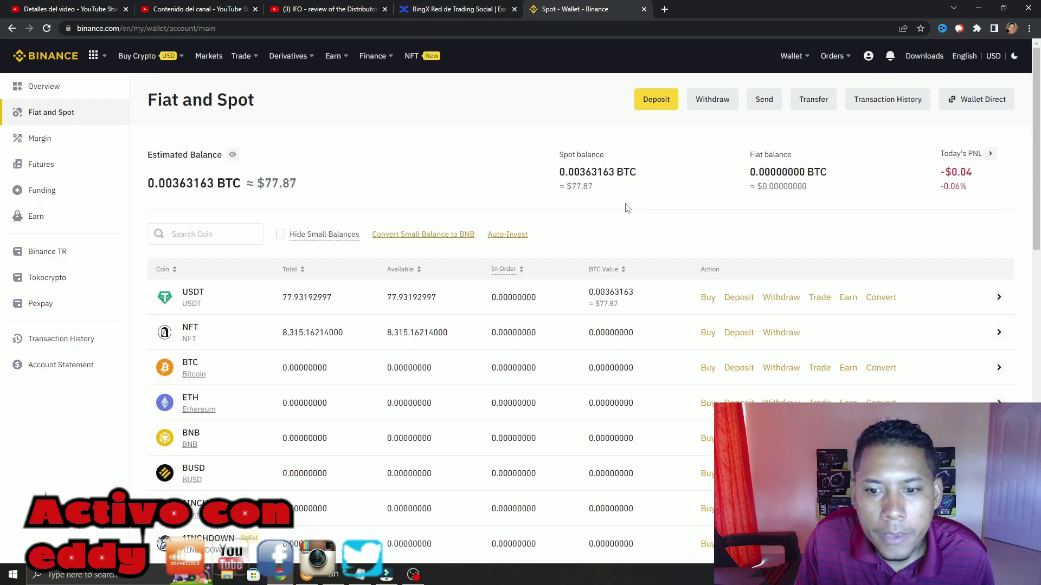
- Open the USDT withdrawal form and delete the wrongly pasted file path from the address field
click(778, 298)
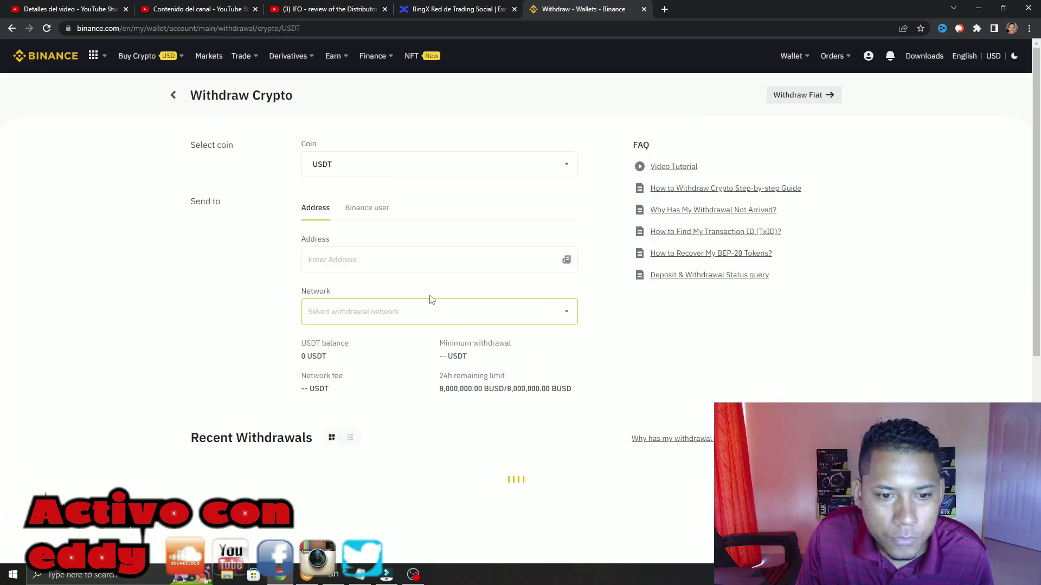
click(353, 258)
right_click(353, 258)
click(392, 344)
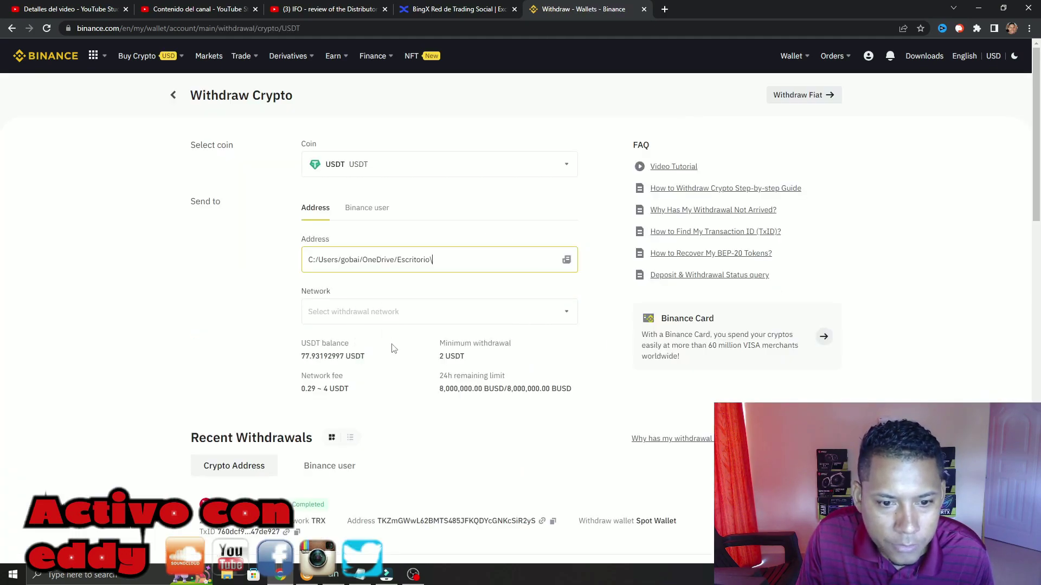
drag(440, 264, 67, 237)
key(BackSpace)
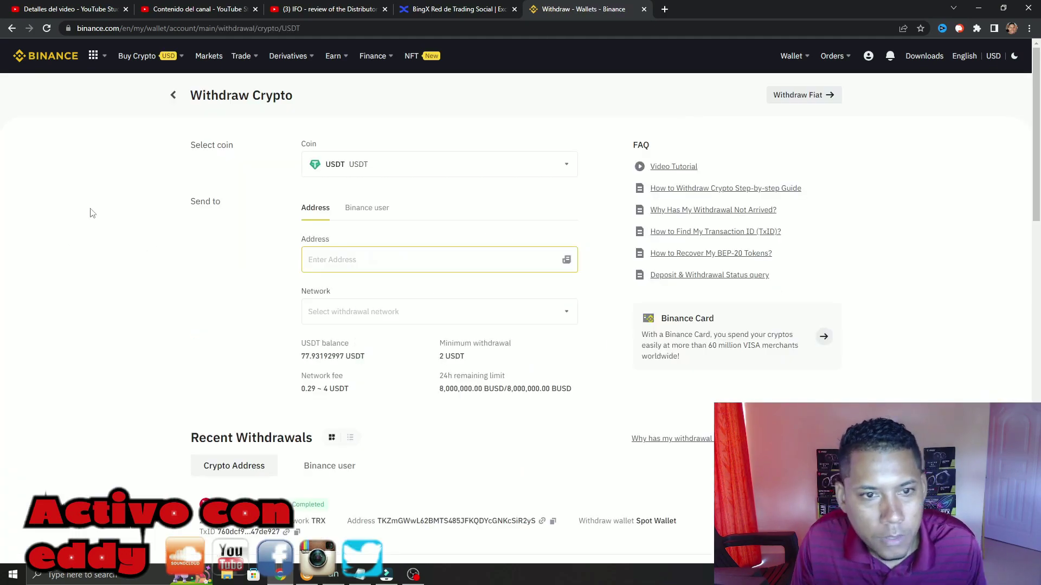
- Copy the USDT-TRC20 address from BingX's Copia button and paste it into Binance's address field
click(436, 10)
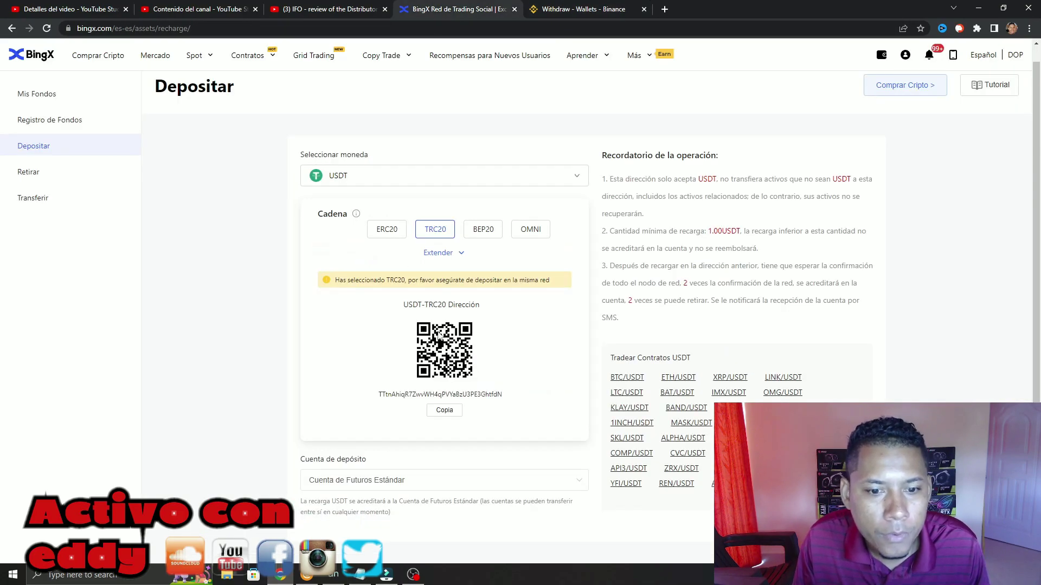
click(444, 415)
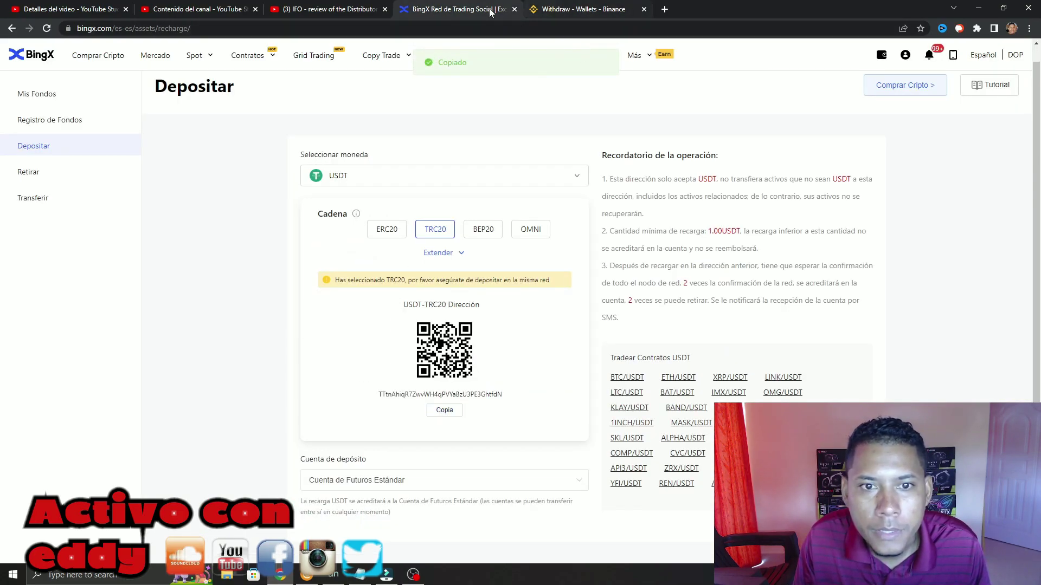
click(545, 6)
right_click(328, 263)
click(373, 350)
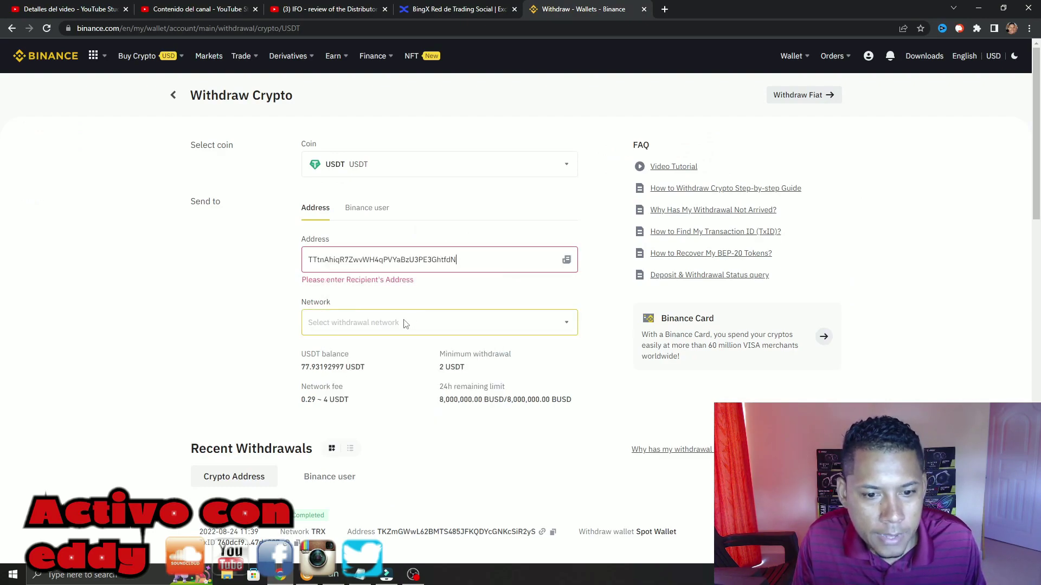
- Choose Tron (TRC20), fill the full 77.931929 USDT balance and start the withdrawal
click(404, 323)
click(436, 355)
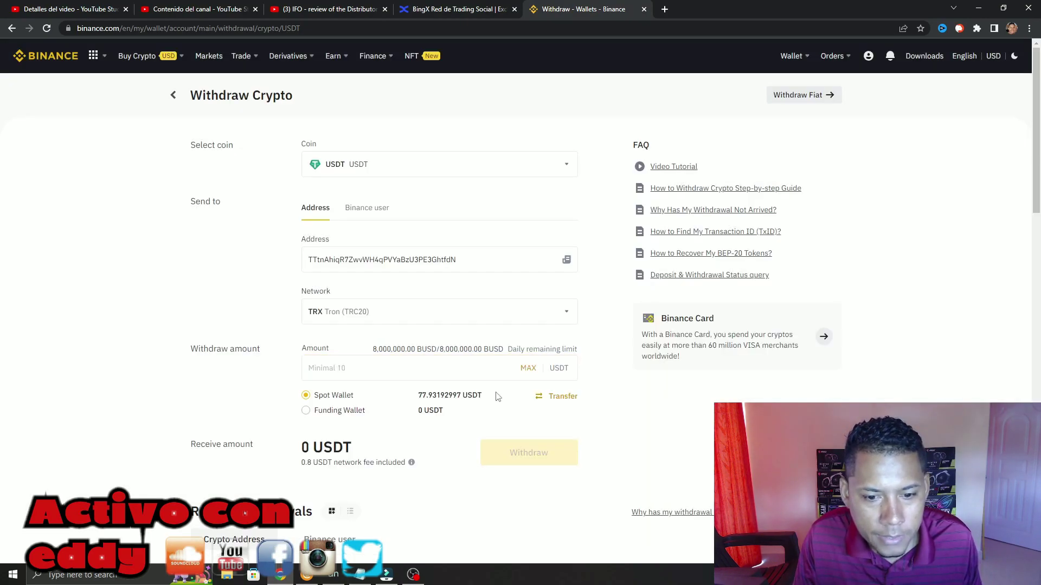
click(528, 368)
click(529, 455)
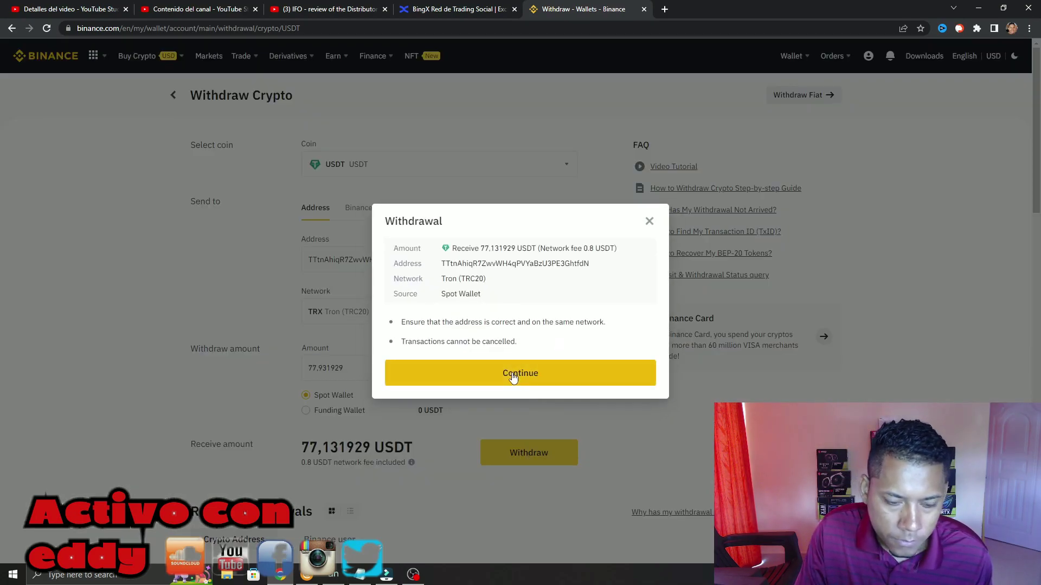
- Continue past the summary, request the SMS code and submit both verification codes
click(513, 374)
click(612, 295)
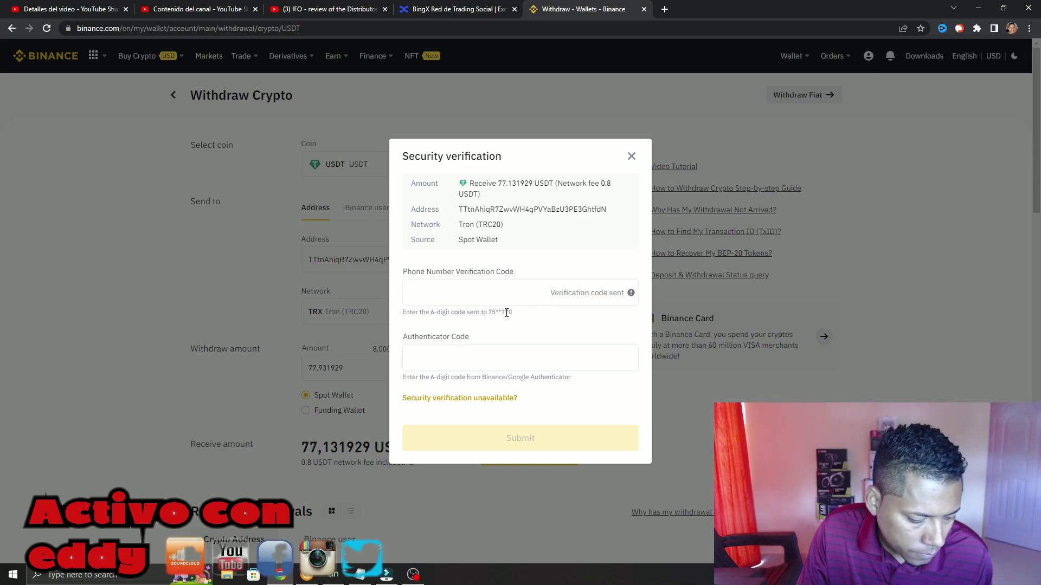
click(448, 298)
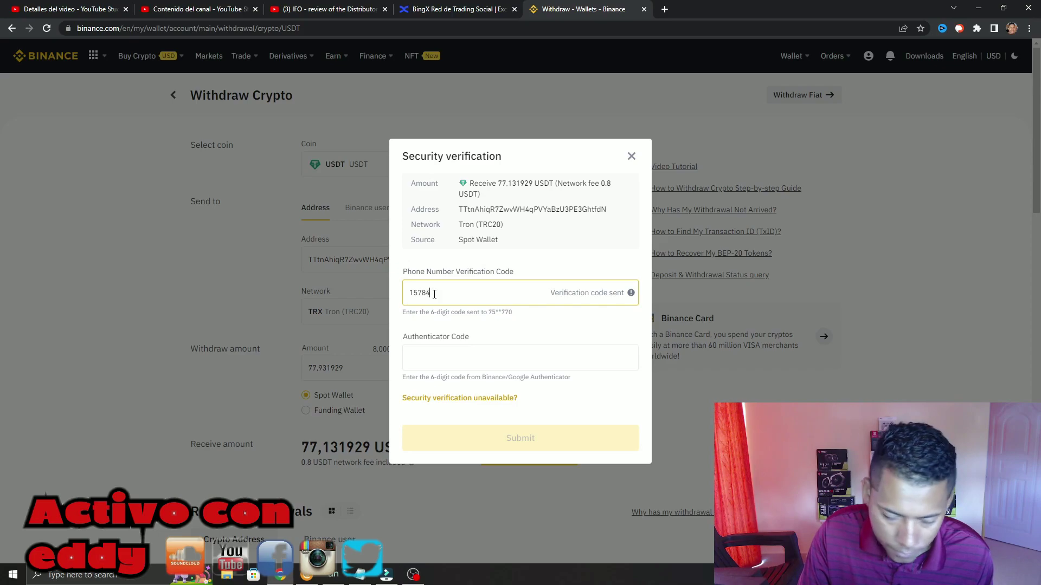
click(450, 353)
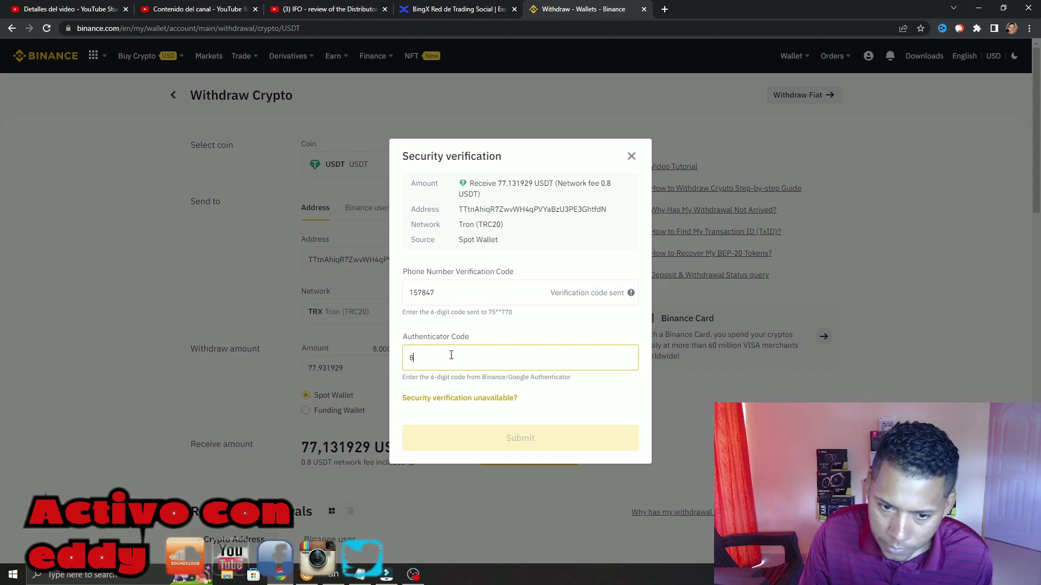
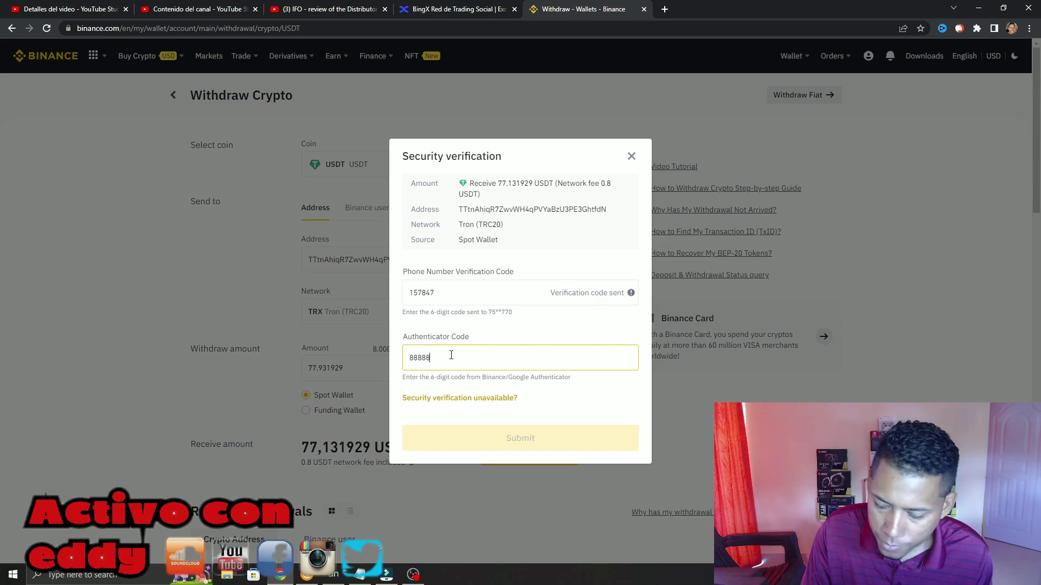
click(515, 444)
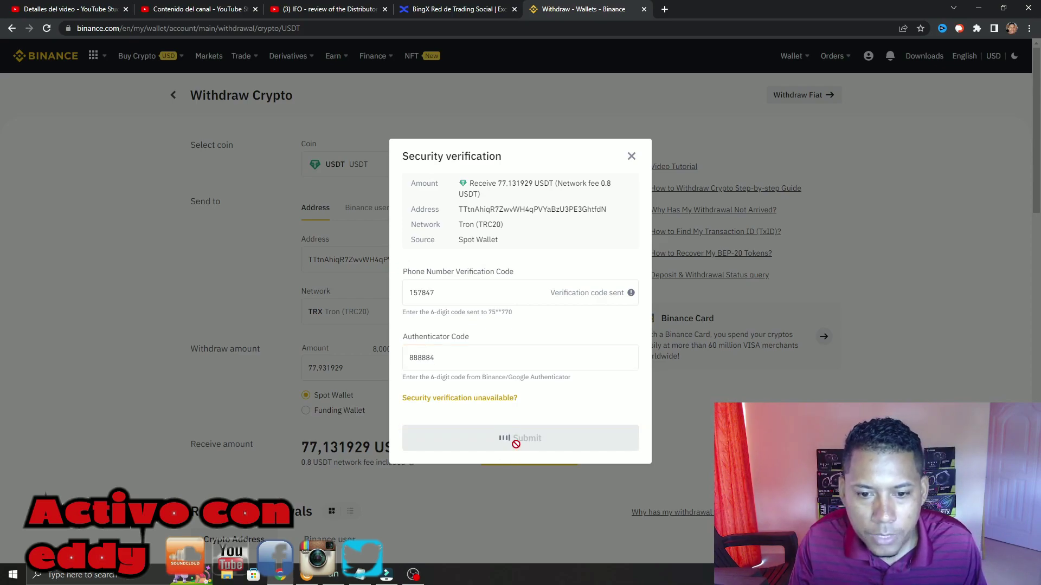
- Correct the rejected phone code, resubmit, and close the submitted-withdrawal notice
double_click(453, 295)
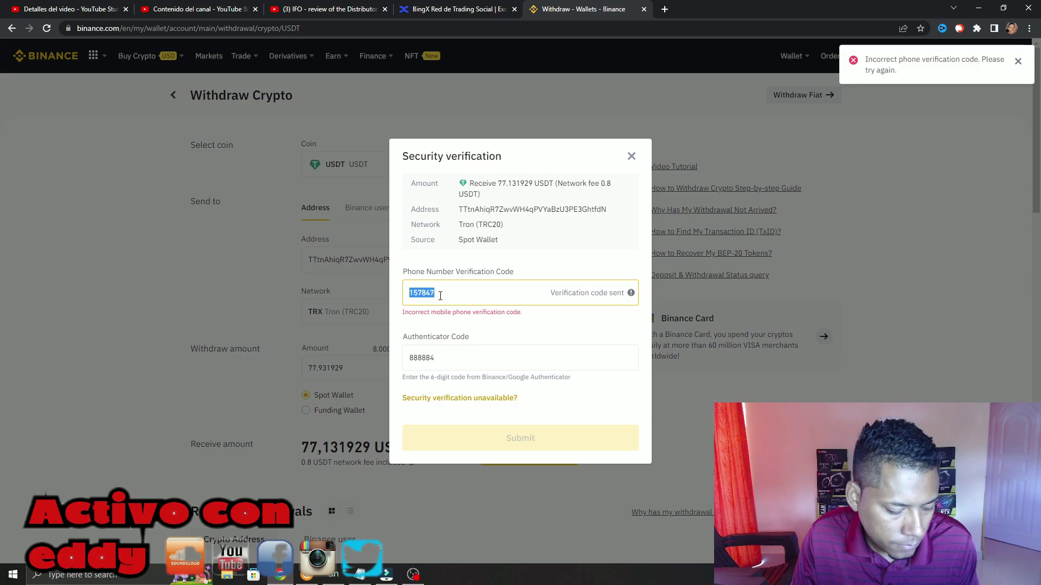
text(1)
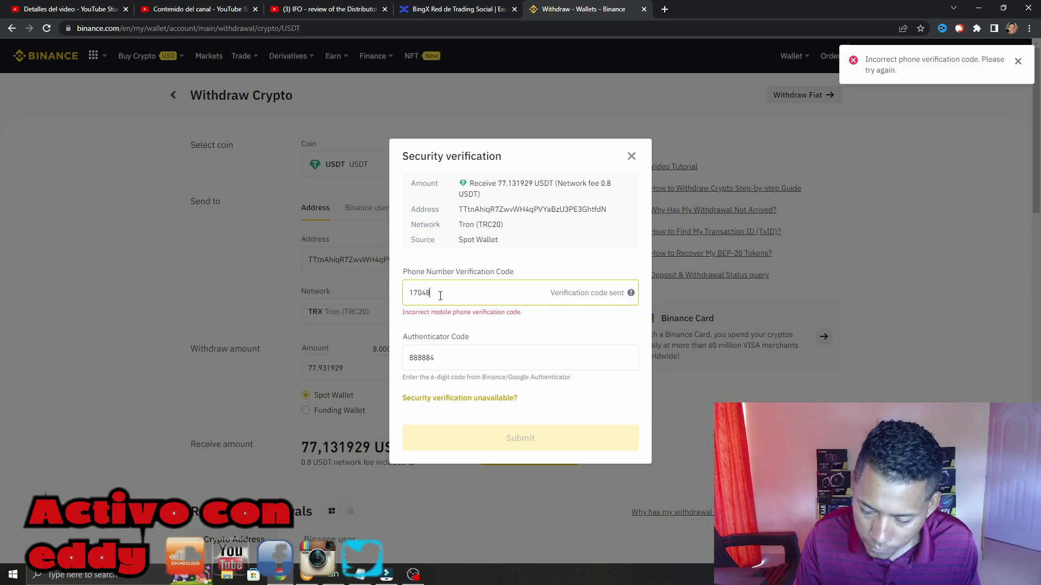
click(608, 400)
click(524, 437)
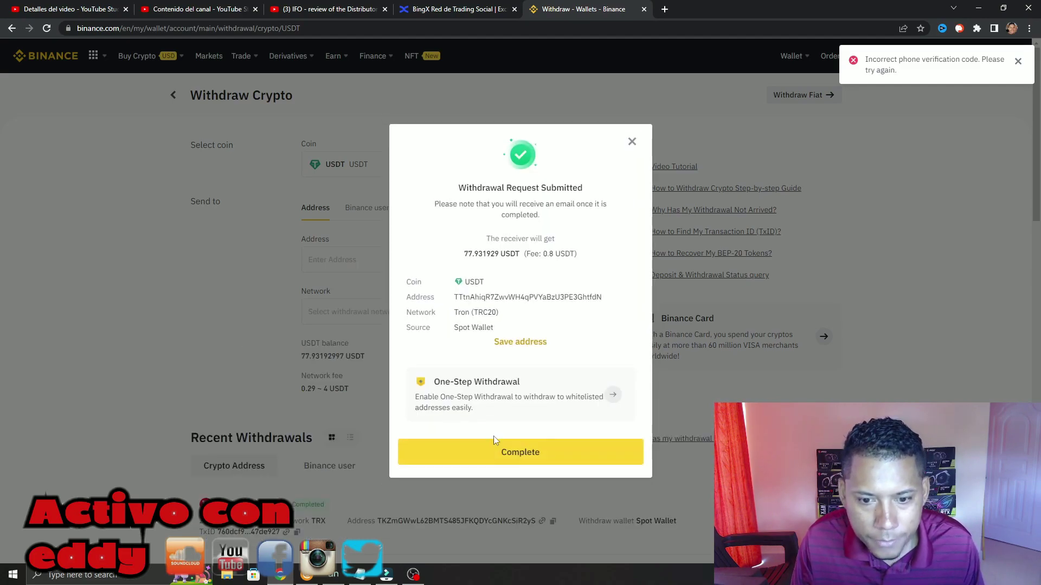
click(530, 459)
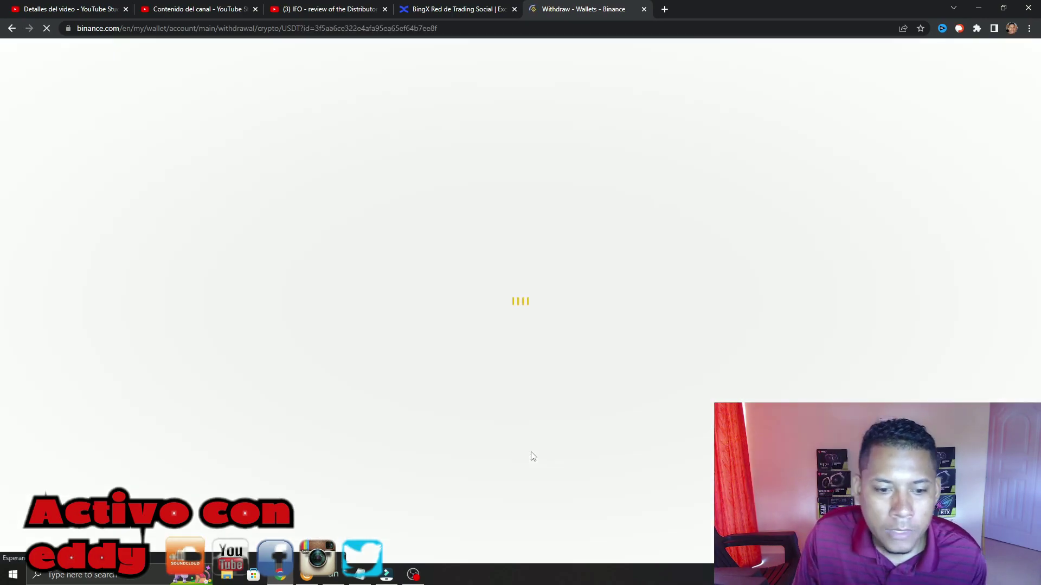
- Open BingX's Mensaje del sistema list from the bell and reload it
scroll(467, 333, down, 4)
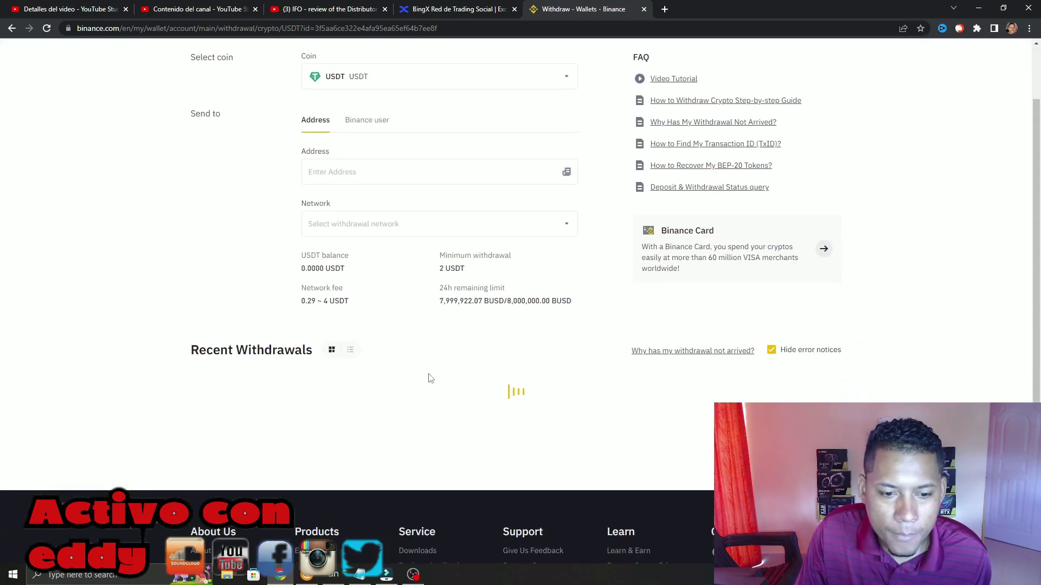
scroll(419, 407, up, 4)
click(461, 9)
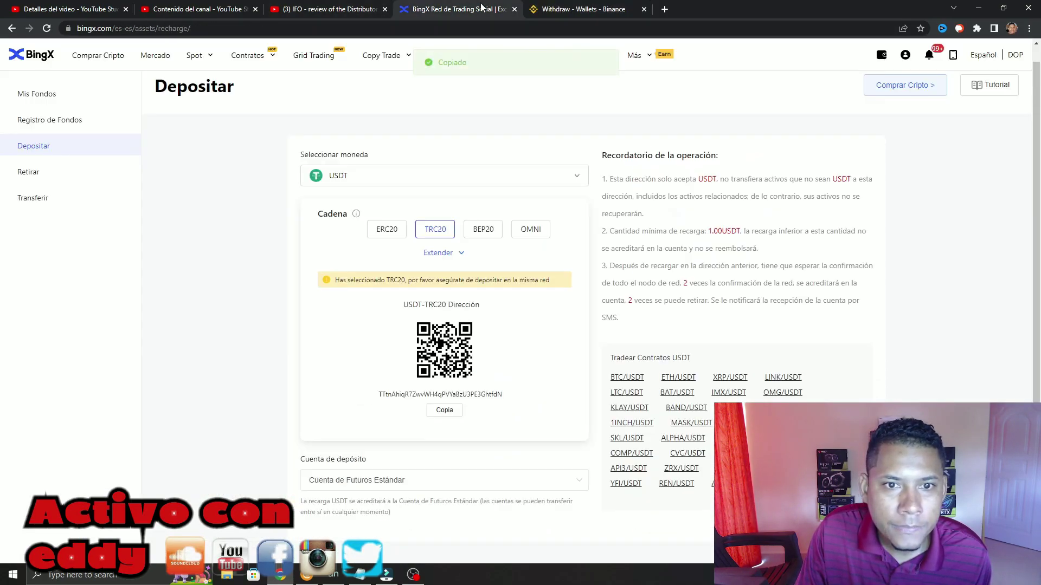
mouse_move(881, 54)
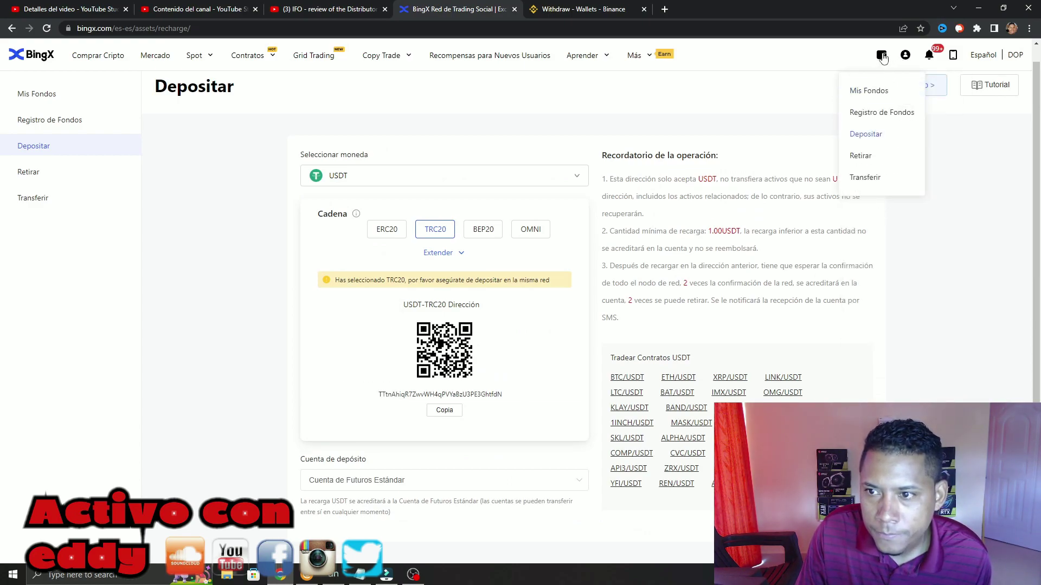
mouse_move(929, 54)
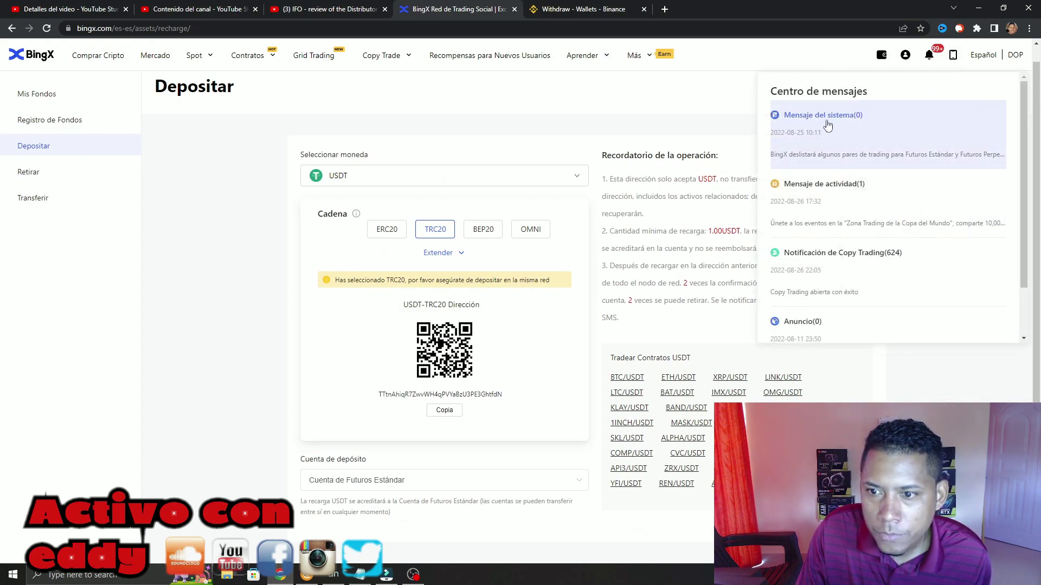
click(835, 123)
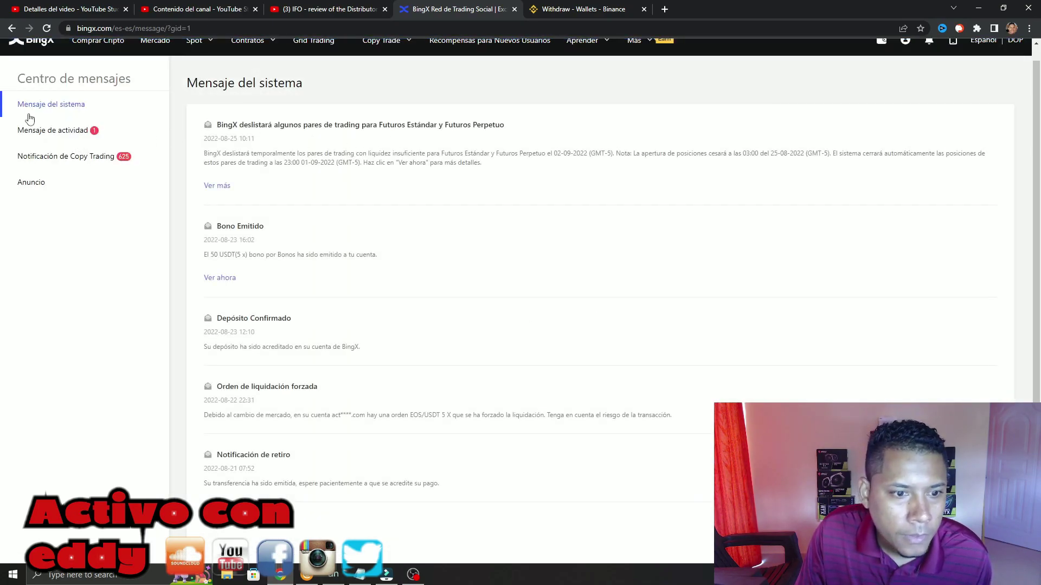
click(47, 28)
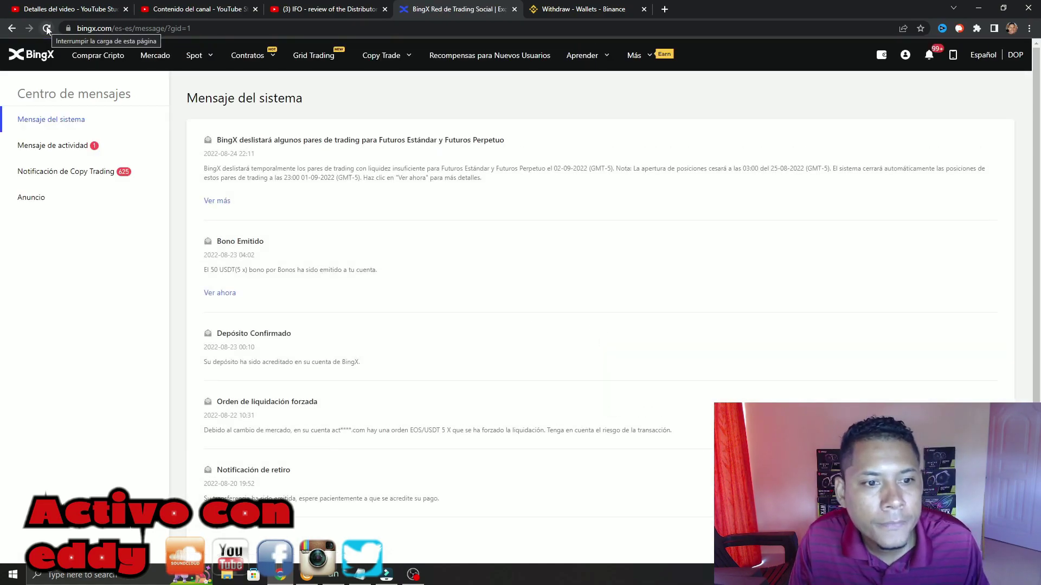
- Refresh Binance's withdrawal page, then refresh BingX messages until Depósito Confirmado appears
click(534, 11)
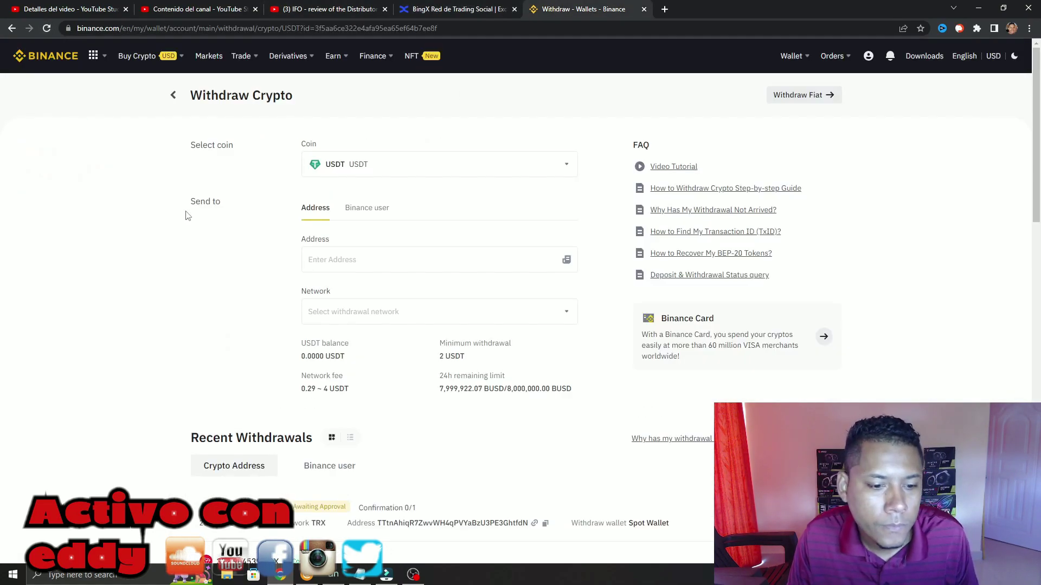
click(47, 29)
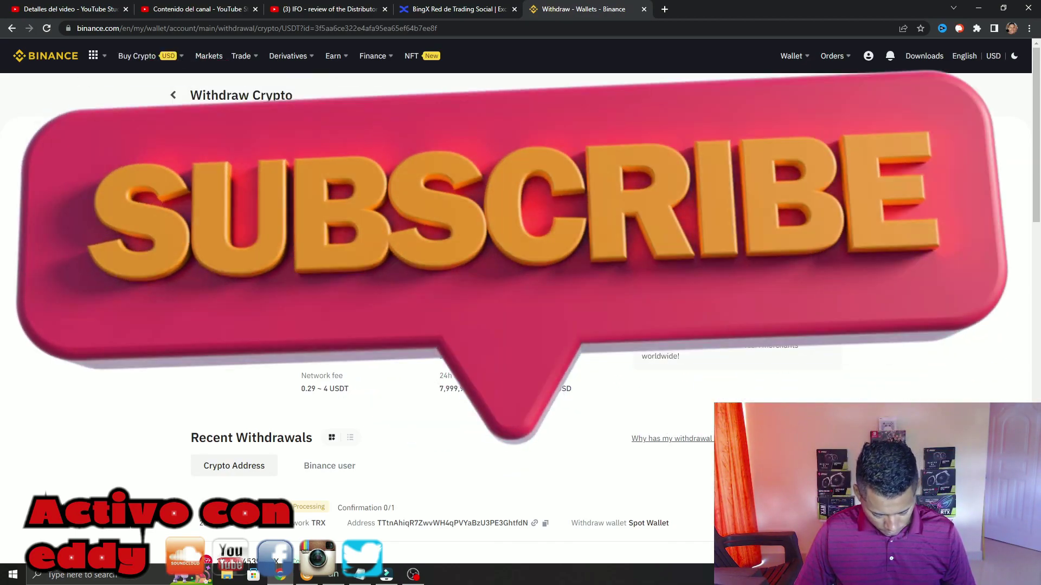
key(ctrl+shift+Tab)
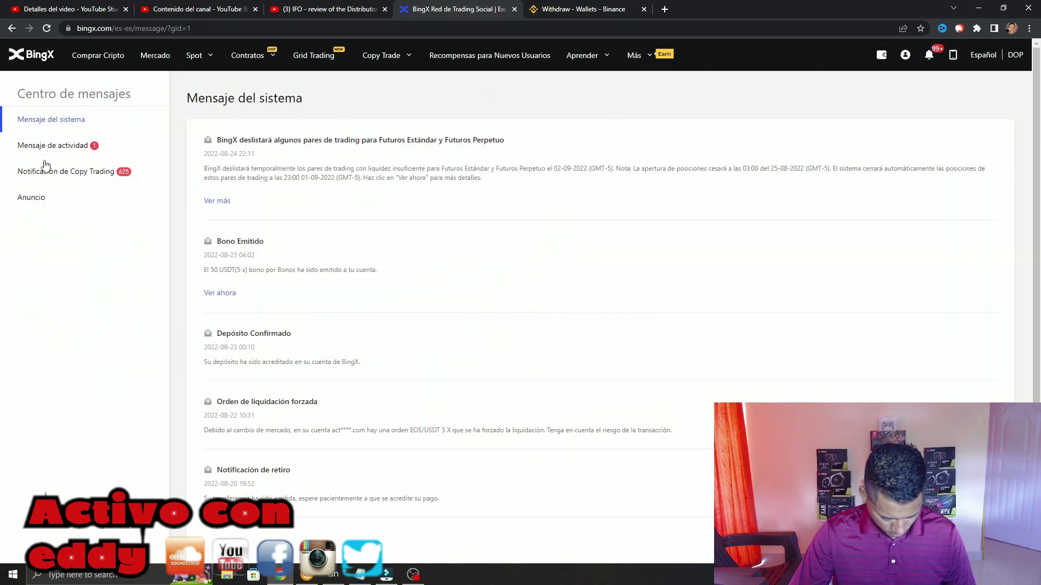
key(F5)
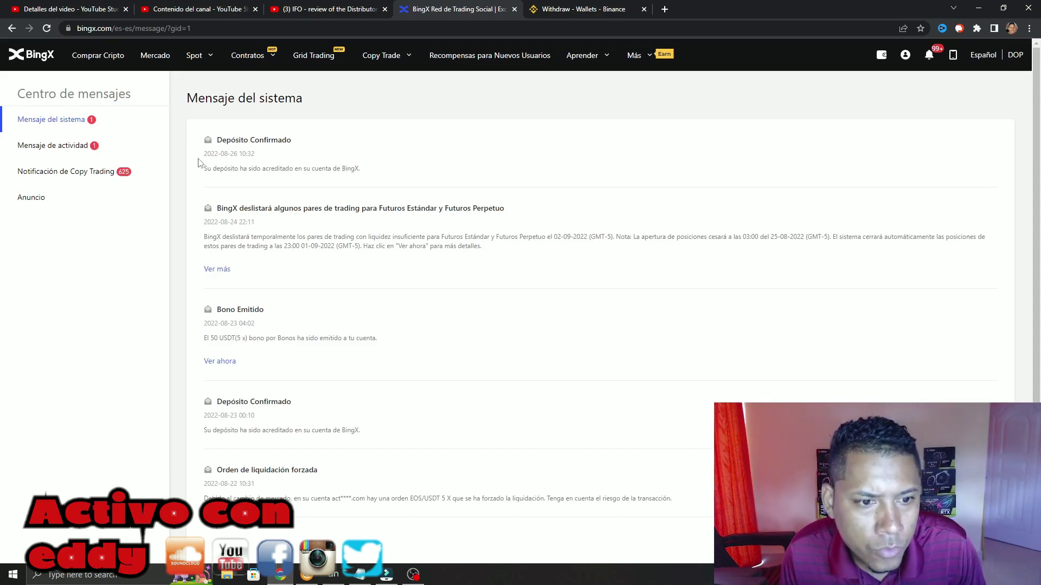
- Refresh Binance to confirm the 77.131929 USDT withdrawal is Completed, then open BingX's Mis Fondos overview
click(541, 11)
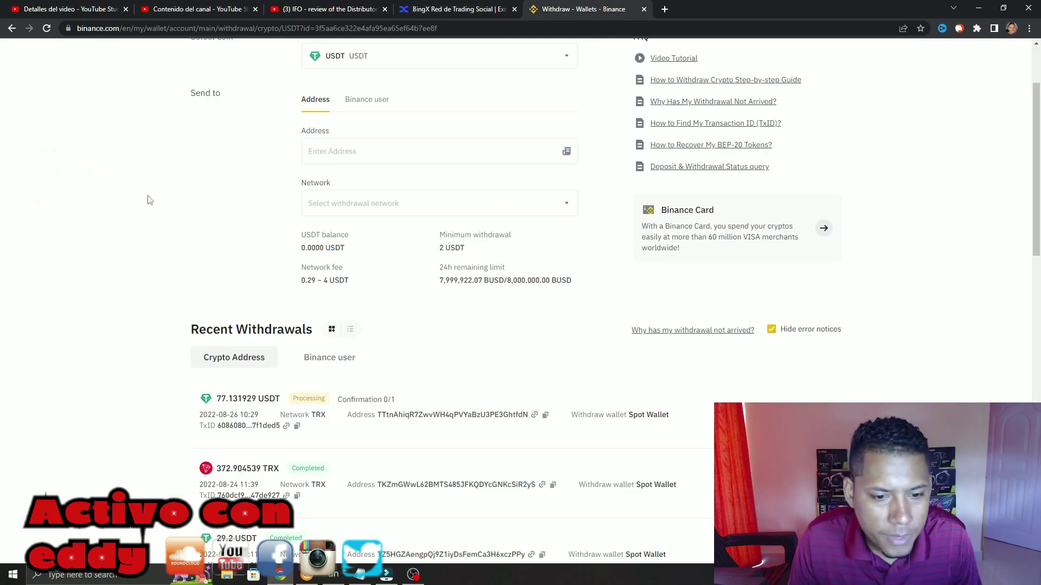
key(F5)
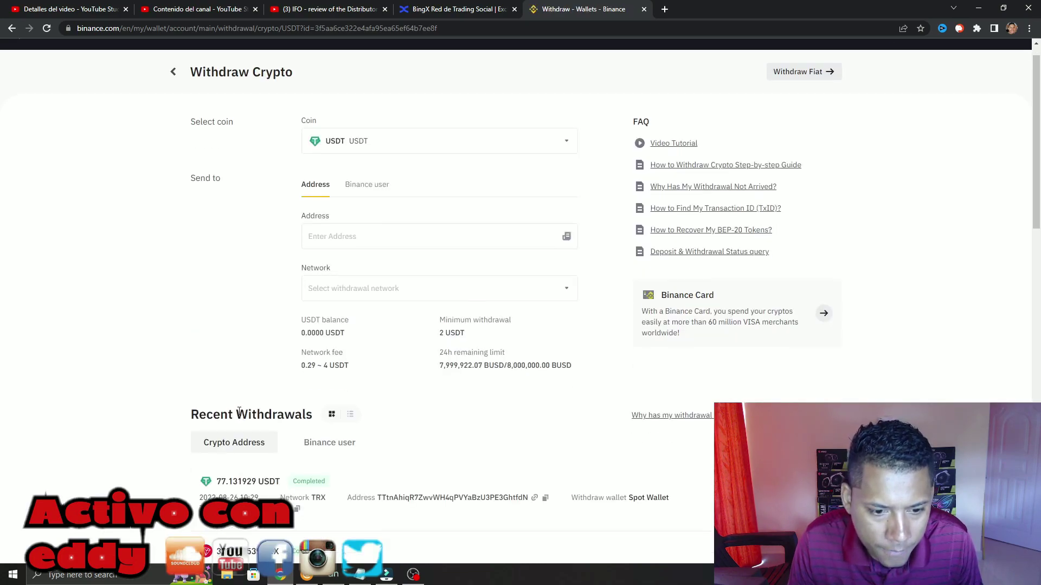
scroll(239, 411, down, 2)
click(455, 10)
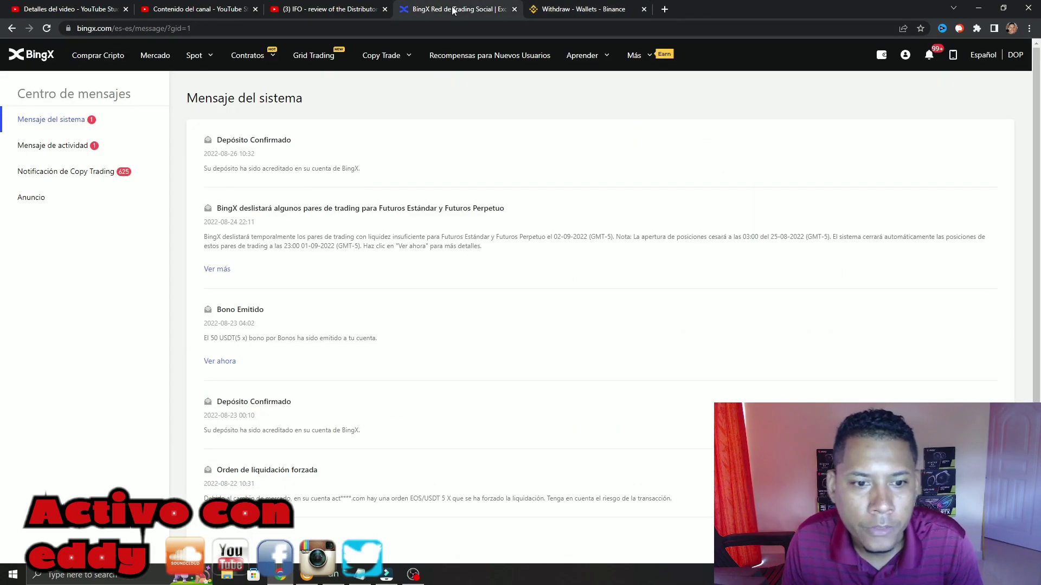
mouse_move(883, 59)
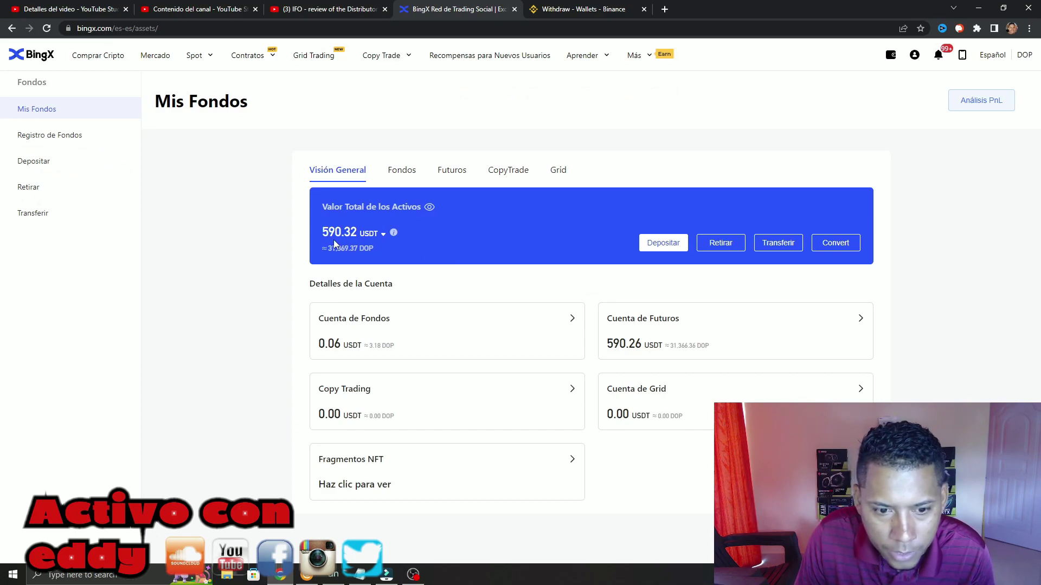
- Open BingX's Análisis PnL for USDT futures, showing today's +33.46 USDT and yesterday's +26.49 USDT
click(558, 11)
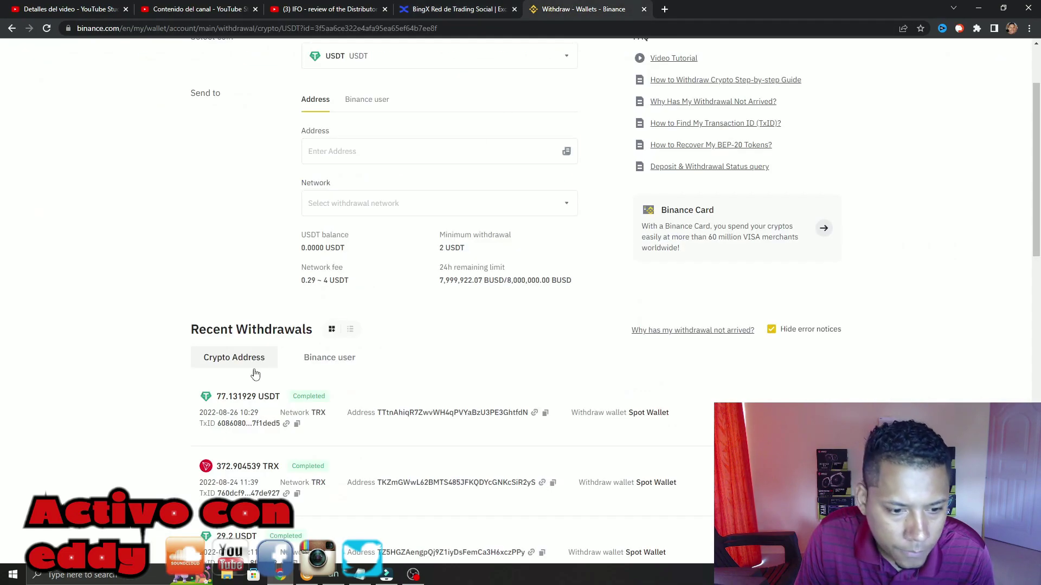
click(412, 14)
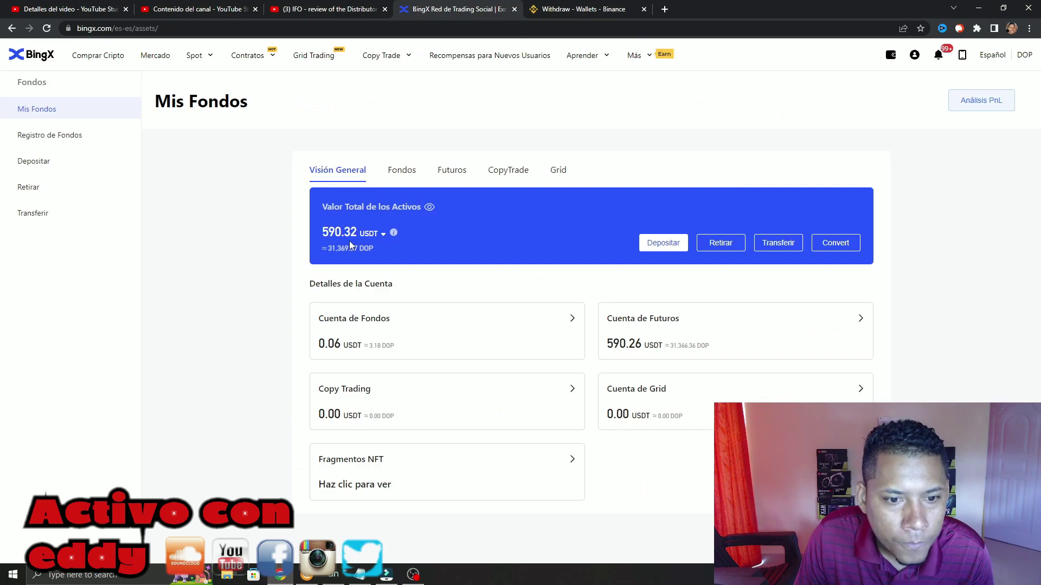
click(976, 103)
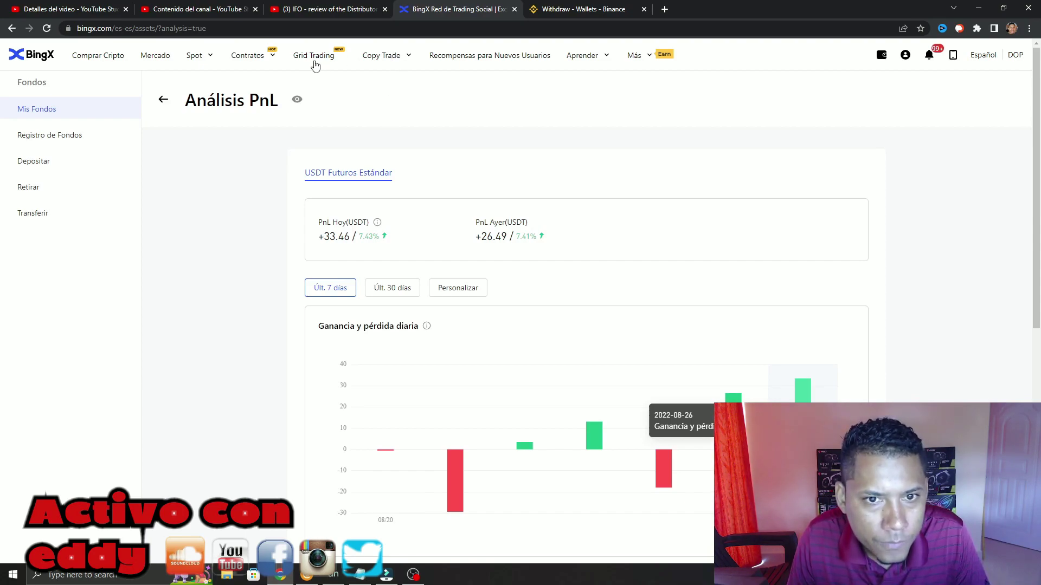
click(314, 58)
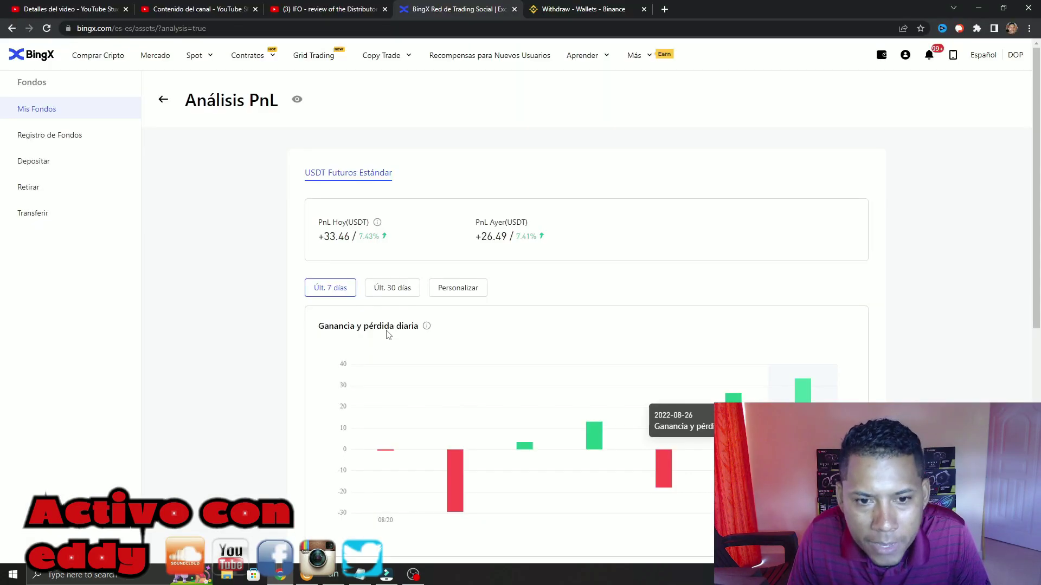